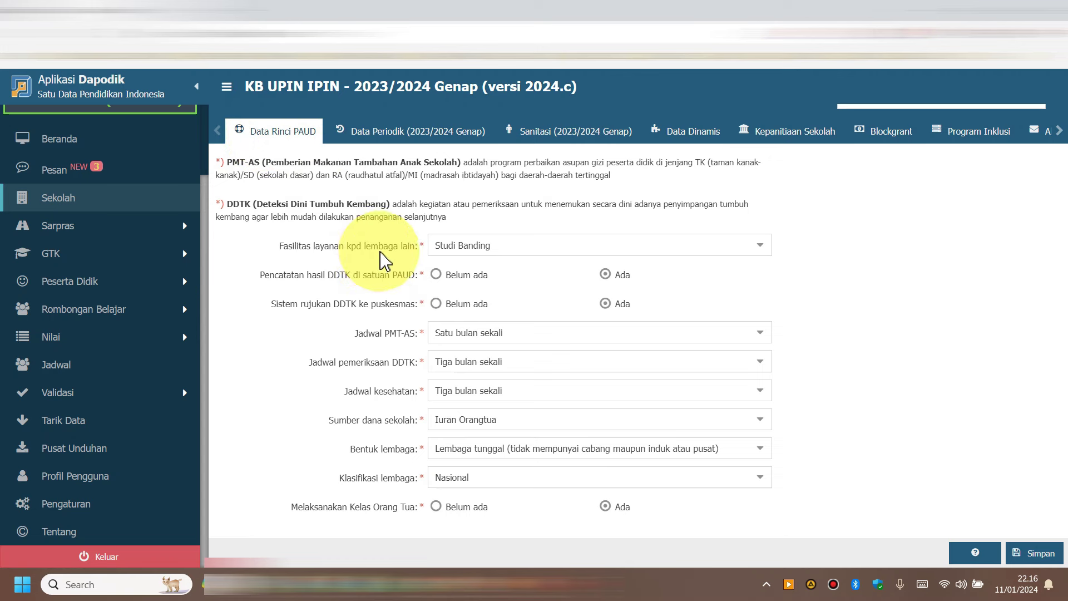
# Review the options for Fasilitas layanan kpd lembaga lain, and mark both DDTK result recording and the puskesmas referral system as Ada.
pyautogui.click(759, 247)
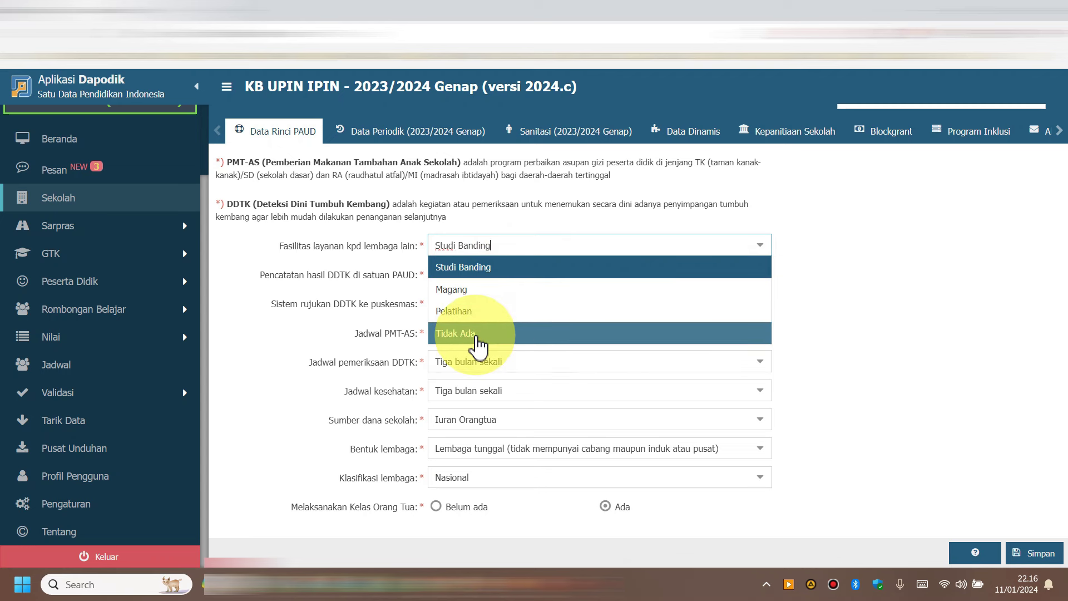
pyautogui.click(828, 266)
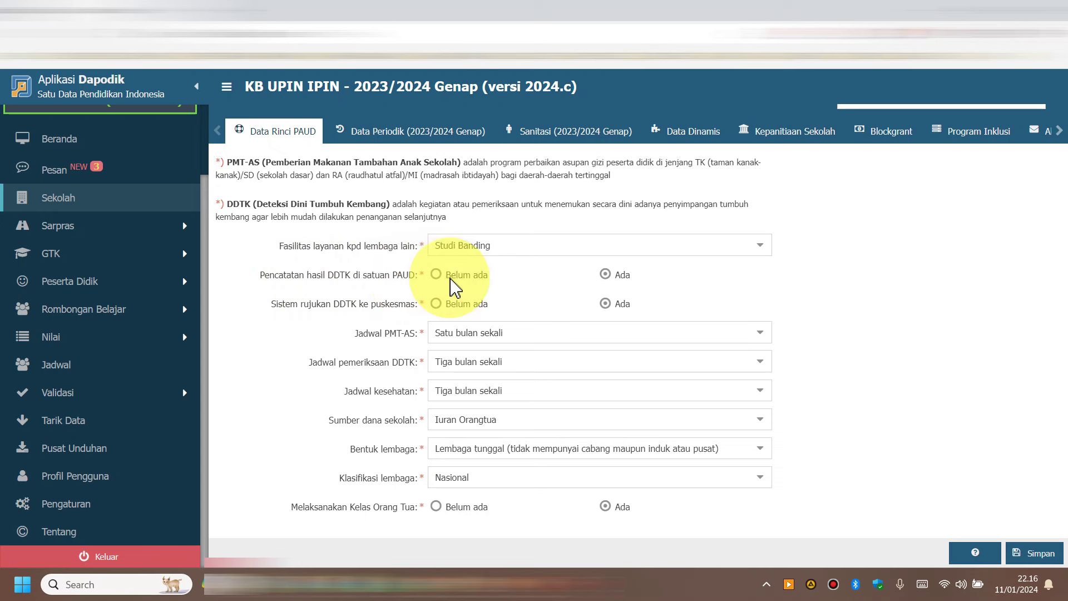
pyautogui.click(605, 276)
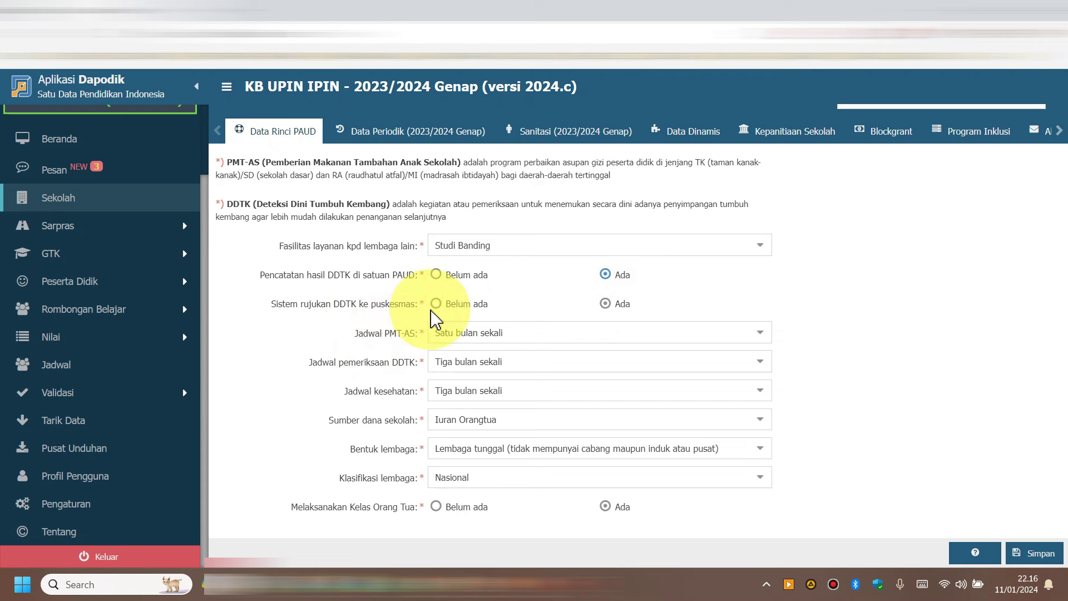
pyautogui.click(606, 304)
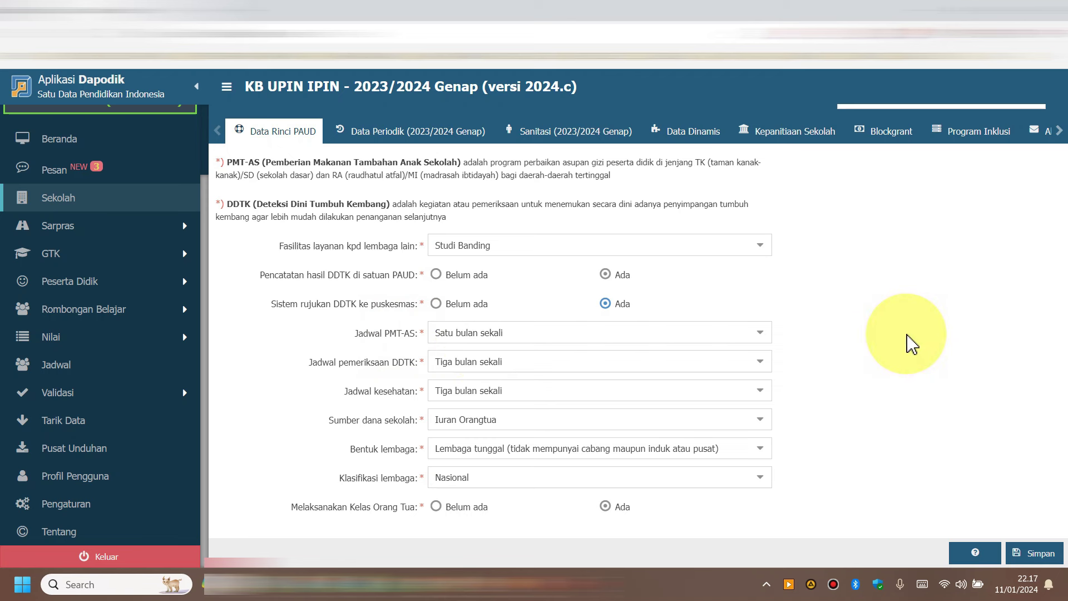
# Set the PMT-AS, DDTK examination and health schedules all to Satu bulan sekali.
pyautogui.click(762, 335)
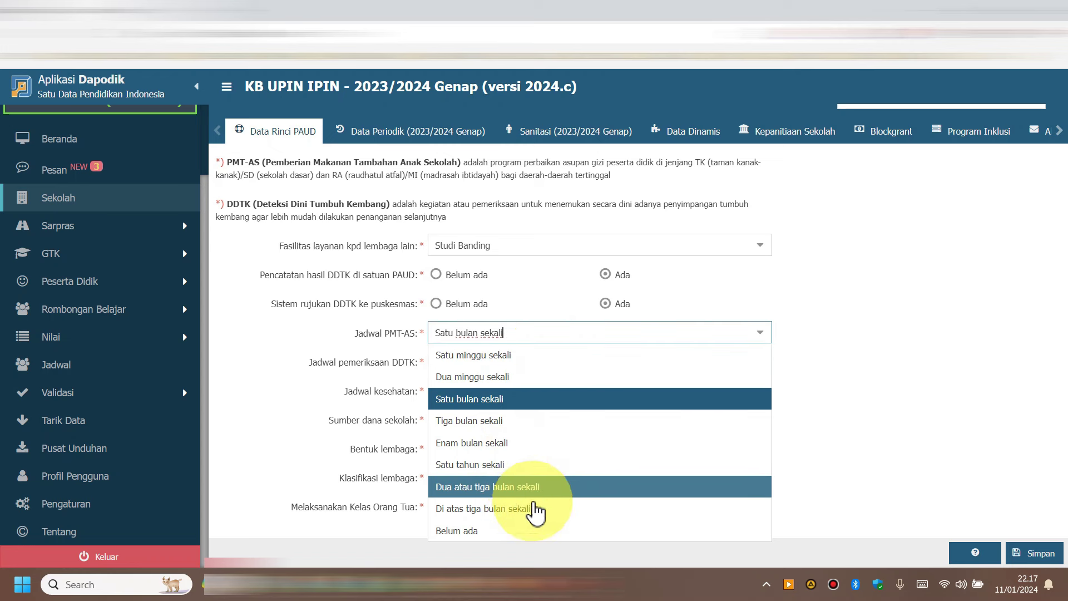
pyautogui.click(470, 403)
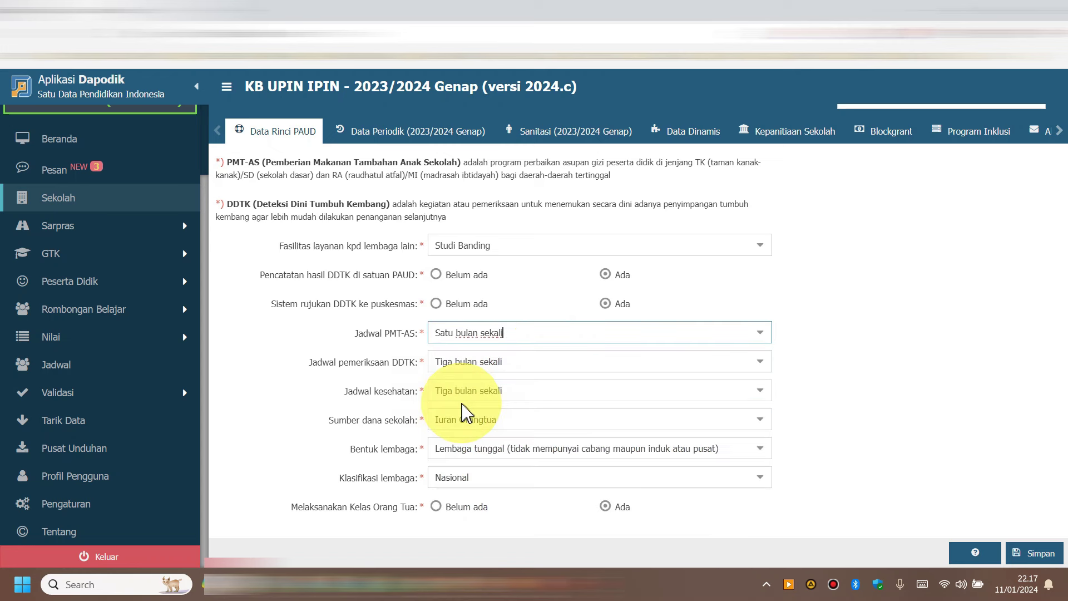
pyautogui.click(759, 333)
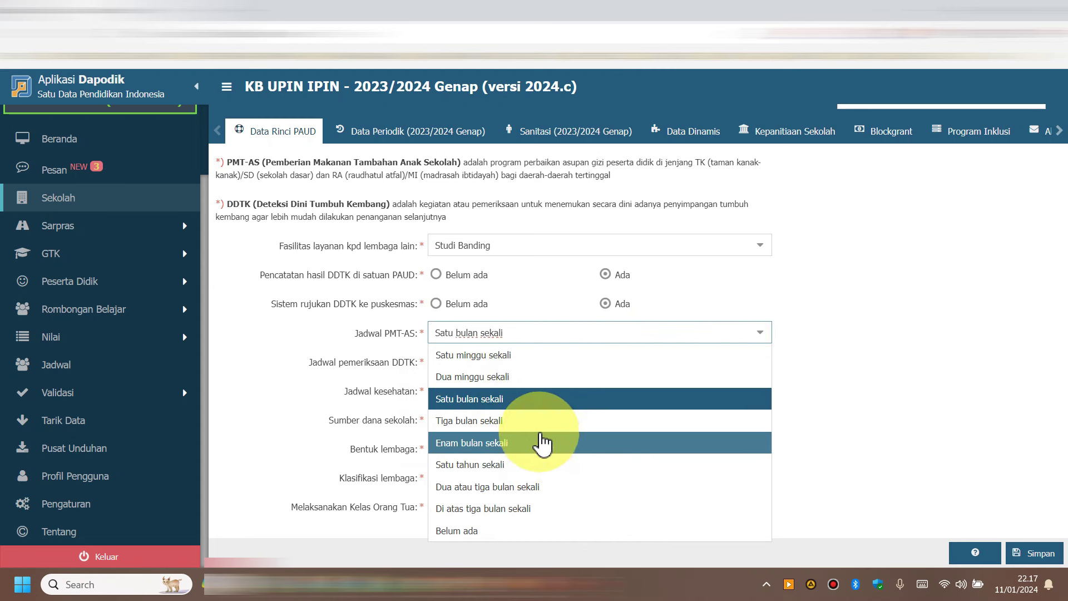
pyautogui.click(510, 399)
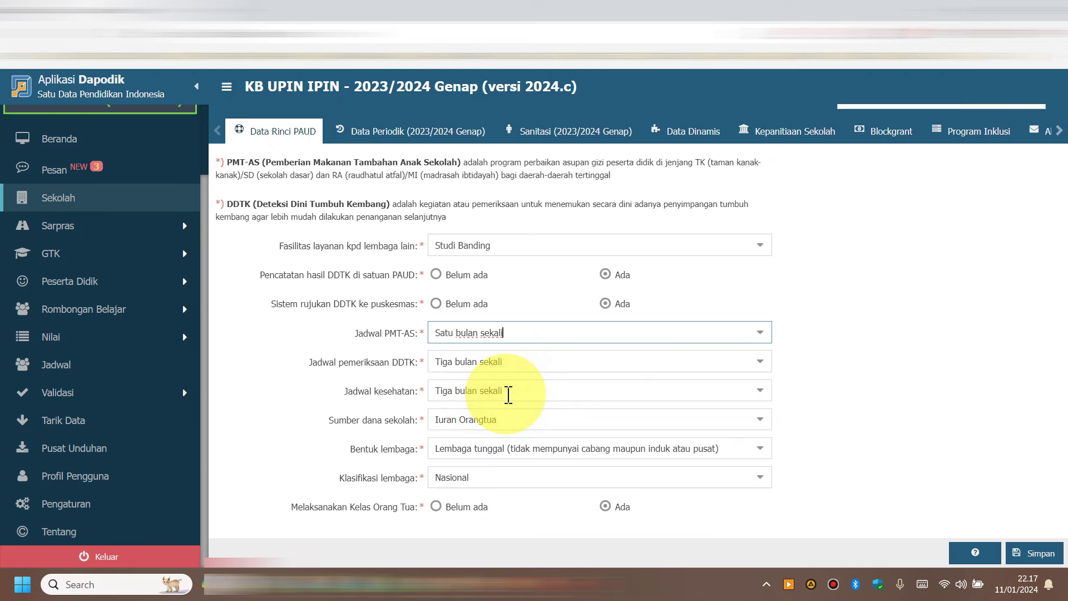
pyautogui.click(762, 367)
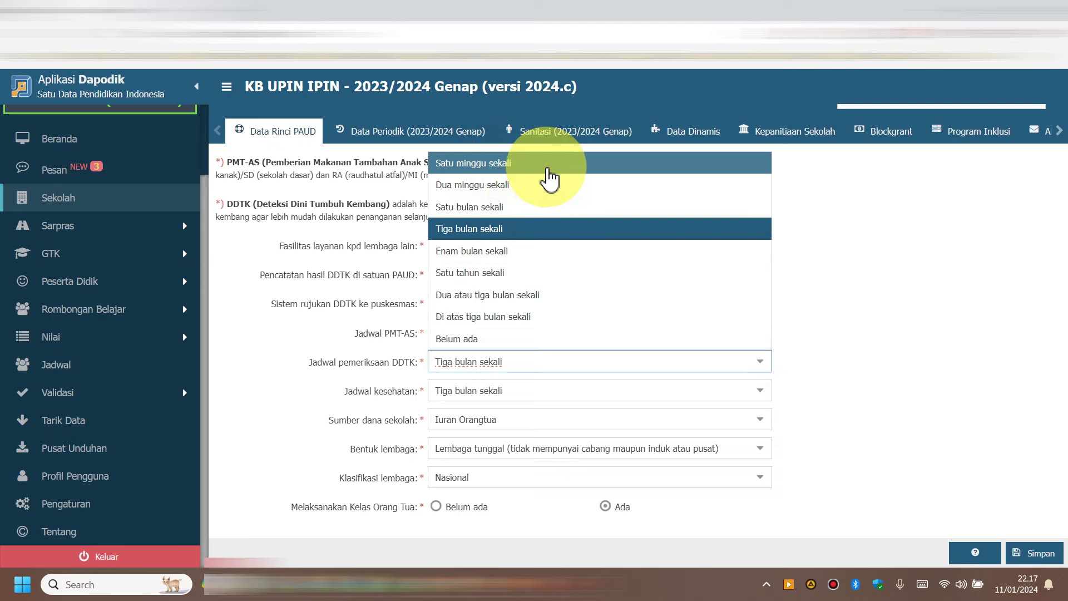
pyautogui.click(501, 208)
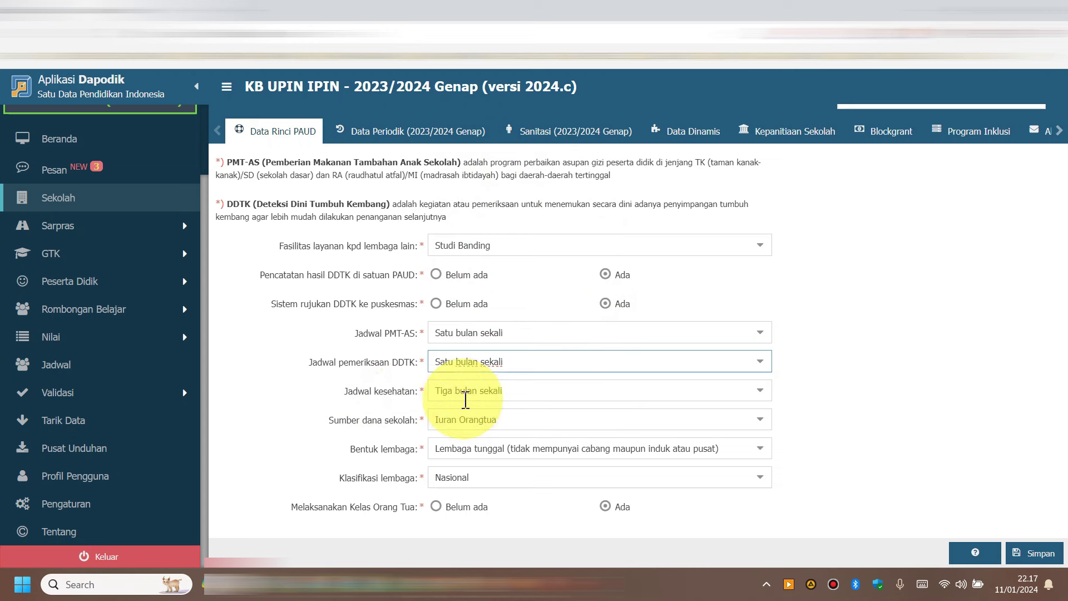
pyautogui.click(752, 397)
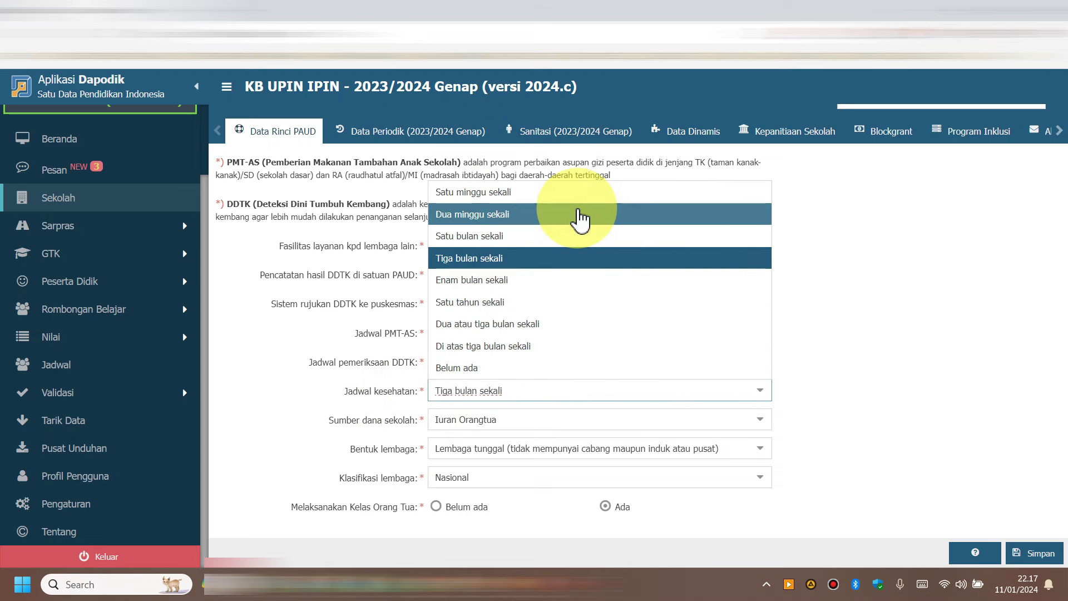
pyautogui.click(536, 237)
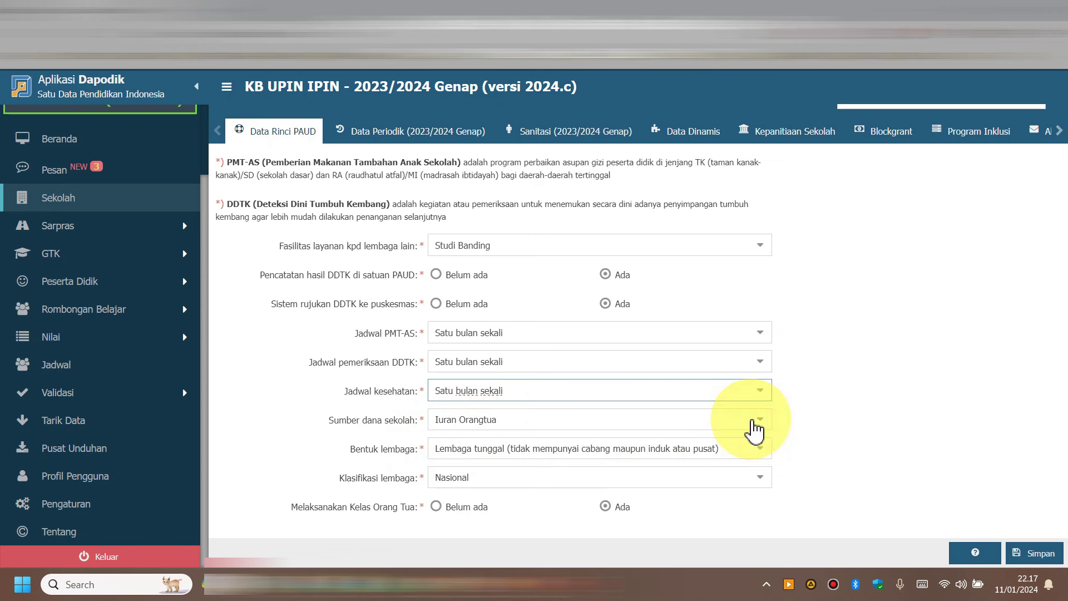
# Choose Iuran Orangtua as the school's funding source and Lembaga tunggal (tidak mempunyai cabang maupun induk atau pusat) as the institution form.
pyautogui.click(754, 430)
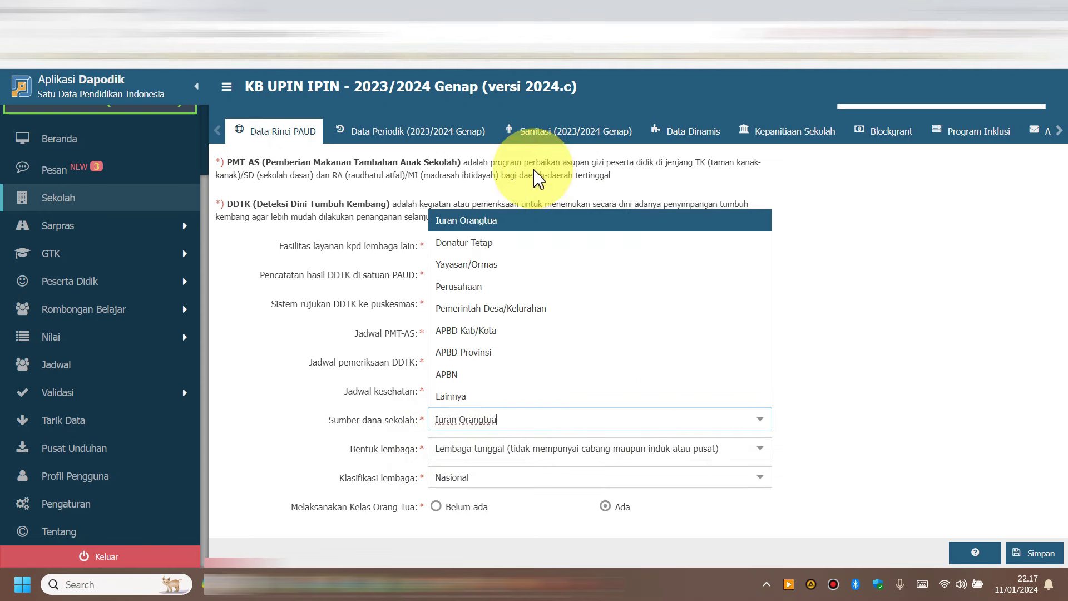
pyautogui.click(497, 224)
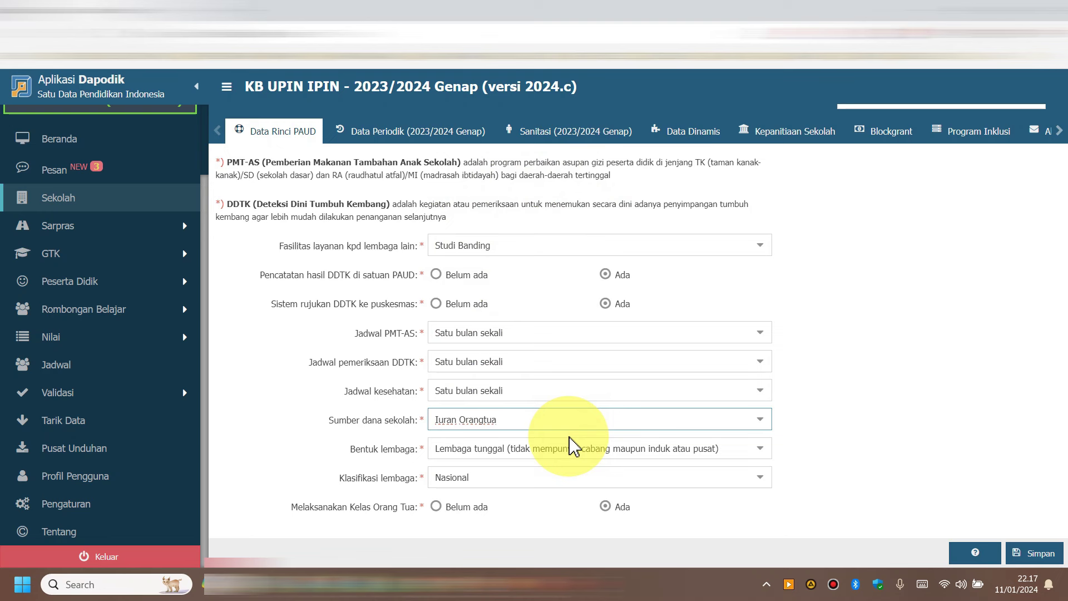
pyautogui.click(763, 454)
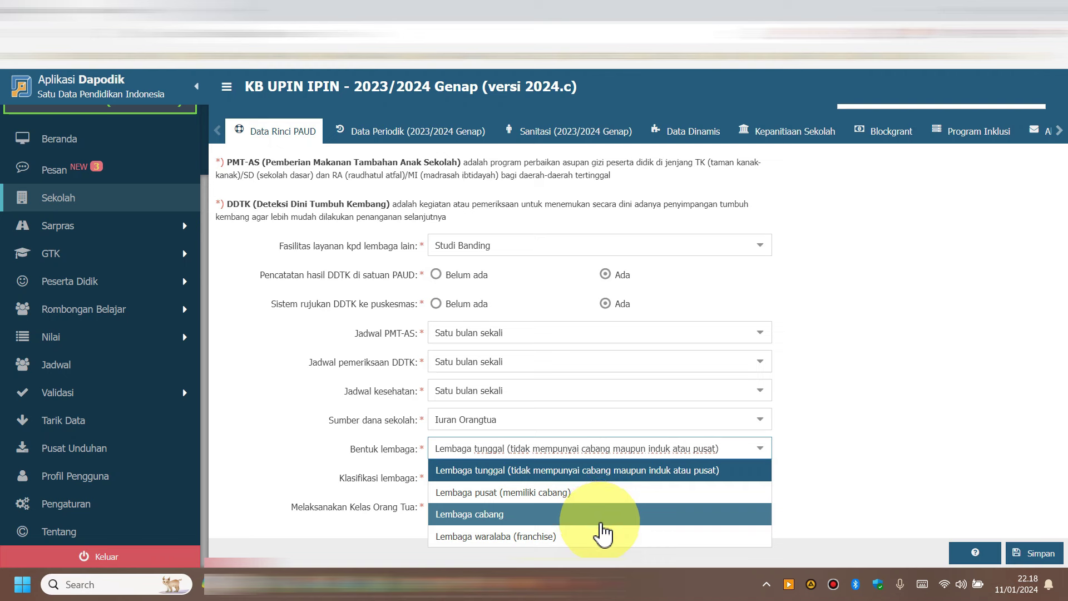
pyautogui.click(550, 473)
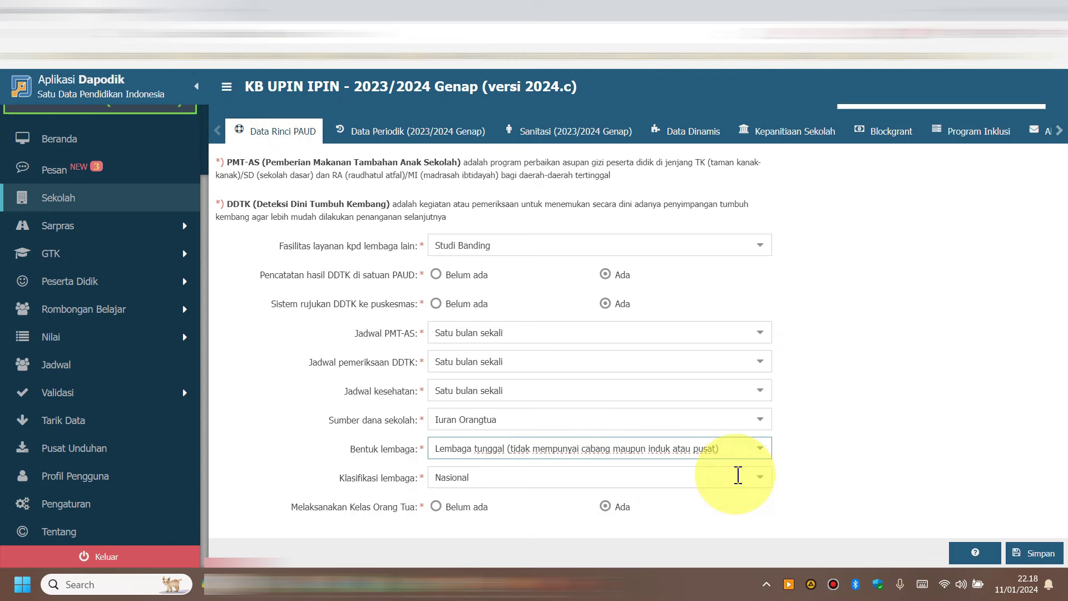
# Classify the institution as Nasional with Melaksanakan Kelas Orang Tua marked Ada, and save the PAUD detail data.
pyautogui.click(764, 484)
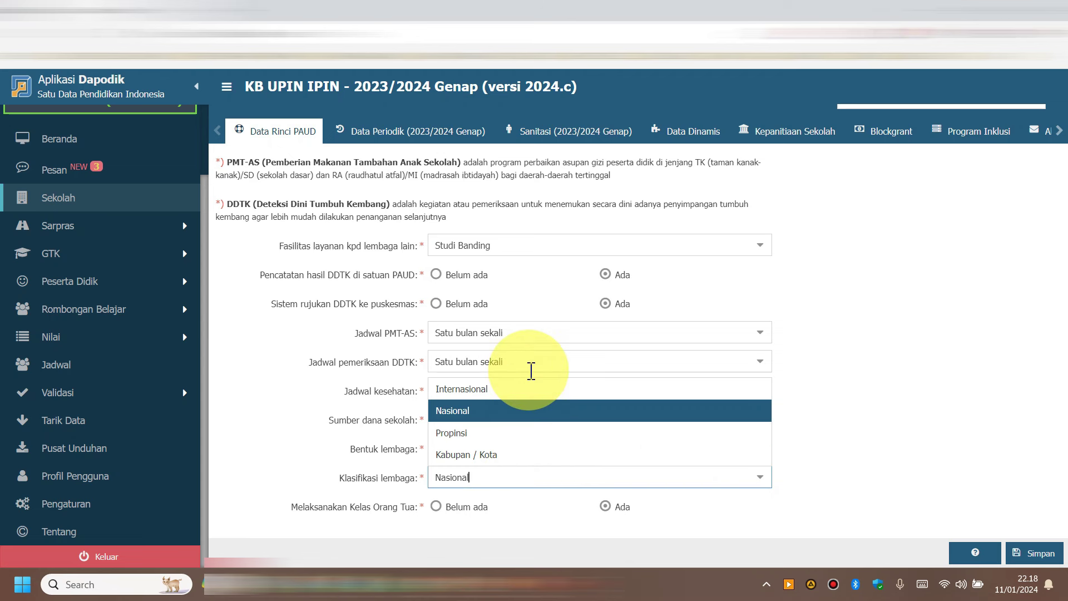
pyautogui.click(503, 411)
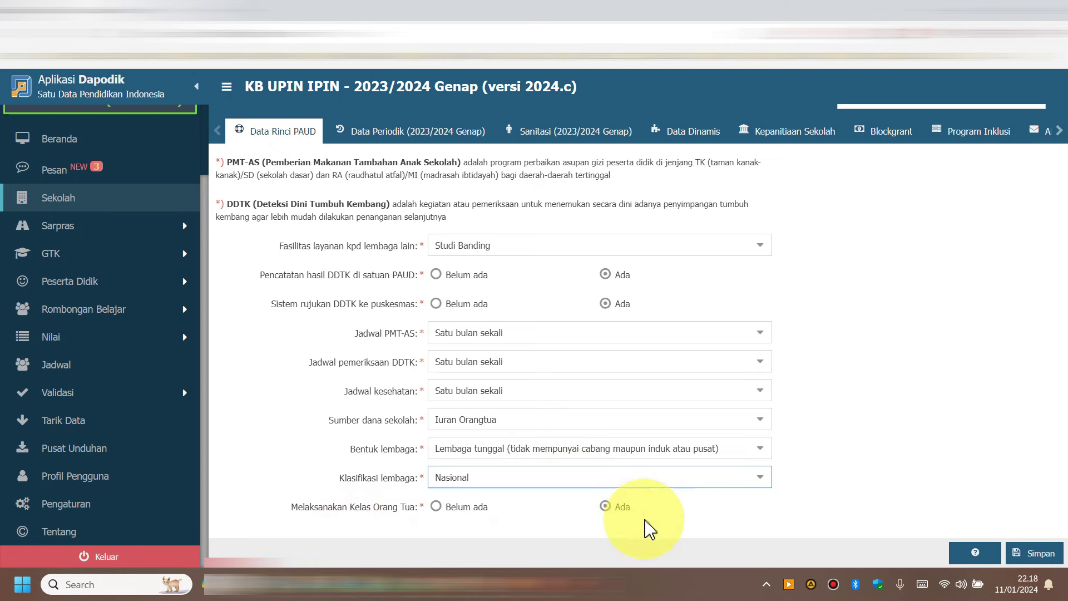
pyautogui.click(612, 508)
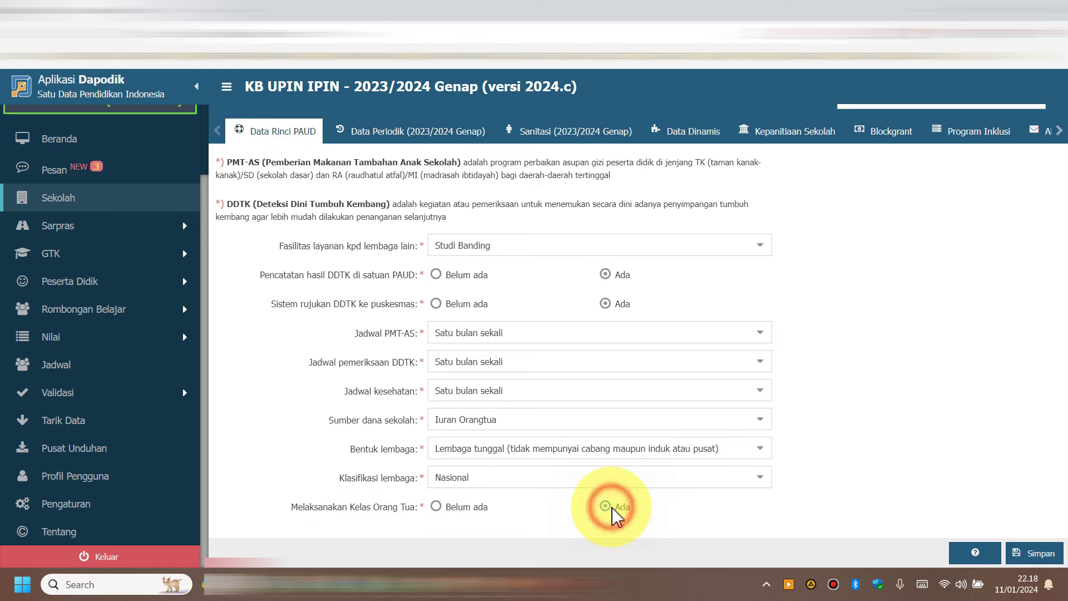
pyautogui.click(1032, 559)
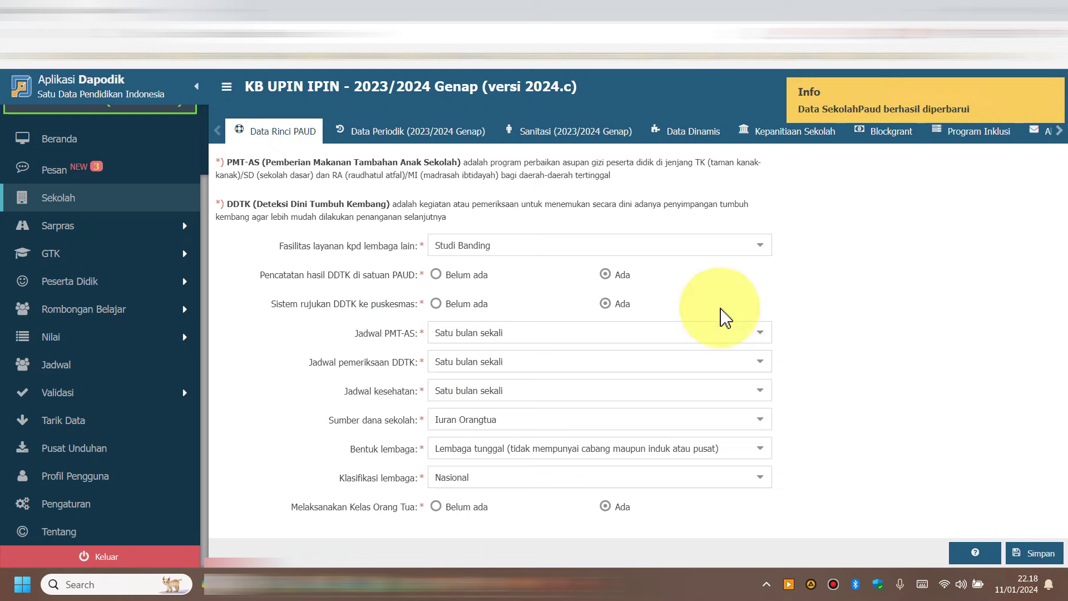
# In the 2023/2024 Genap periodic data, set Waktu penyelenggaraan to Pagi/5 hari.
pyautogui.click(389, 137)
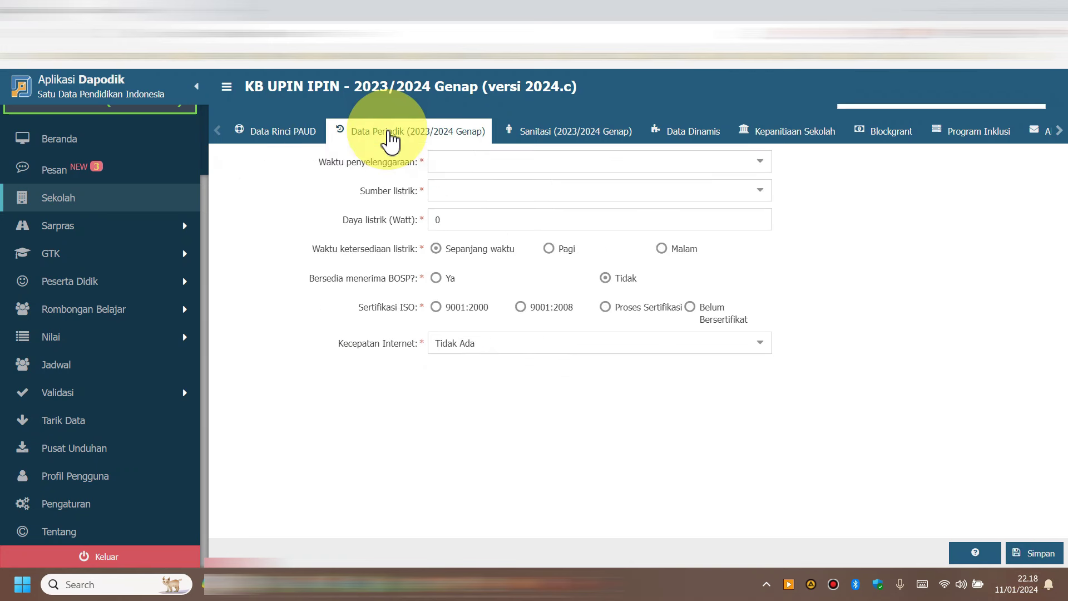
pyautogui.click(758, 166)
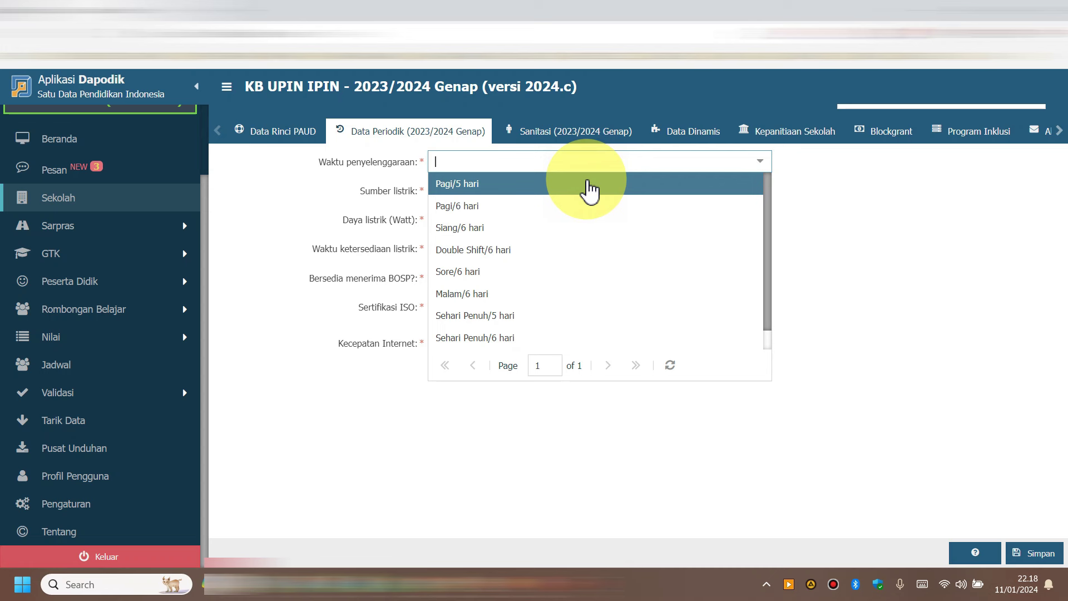
pyautogui.scroll(-1, 573, 258)
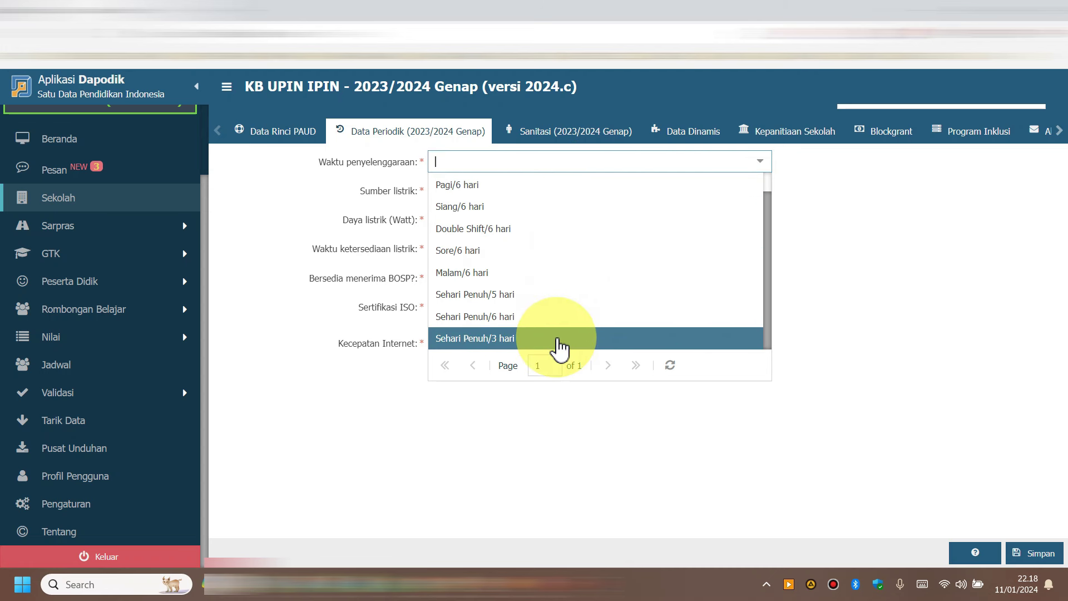
pyautogui.scroll(1, 554, 306)
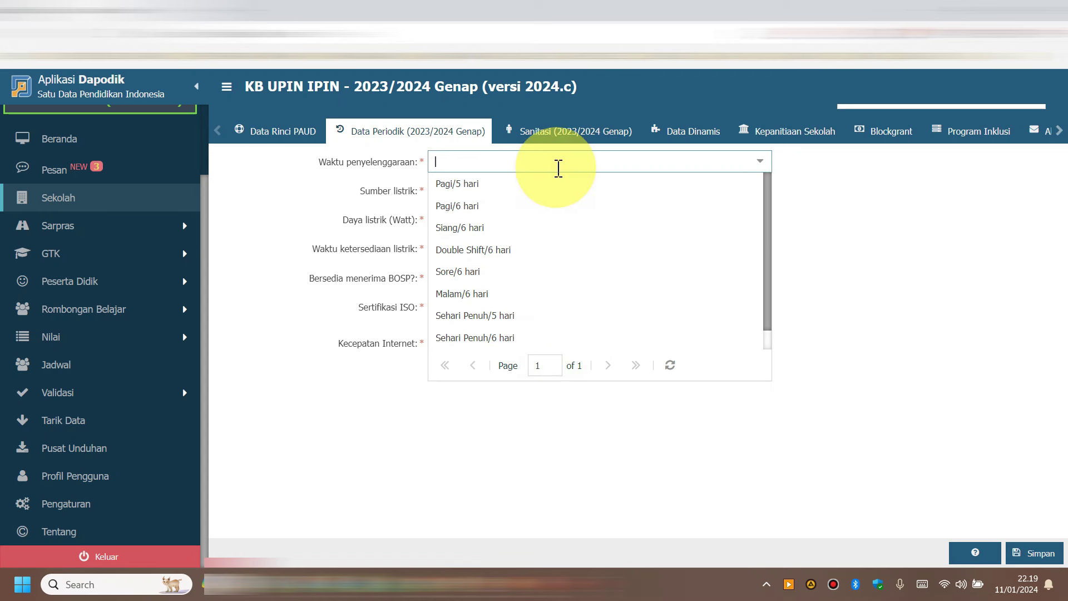
pyautogui.click(496, 186)
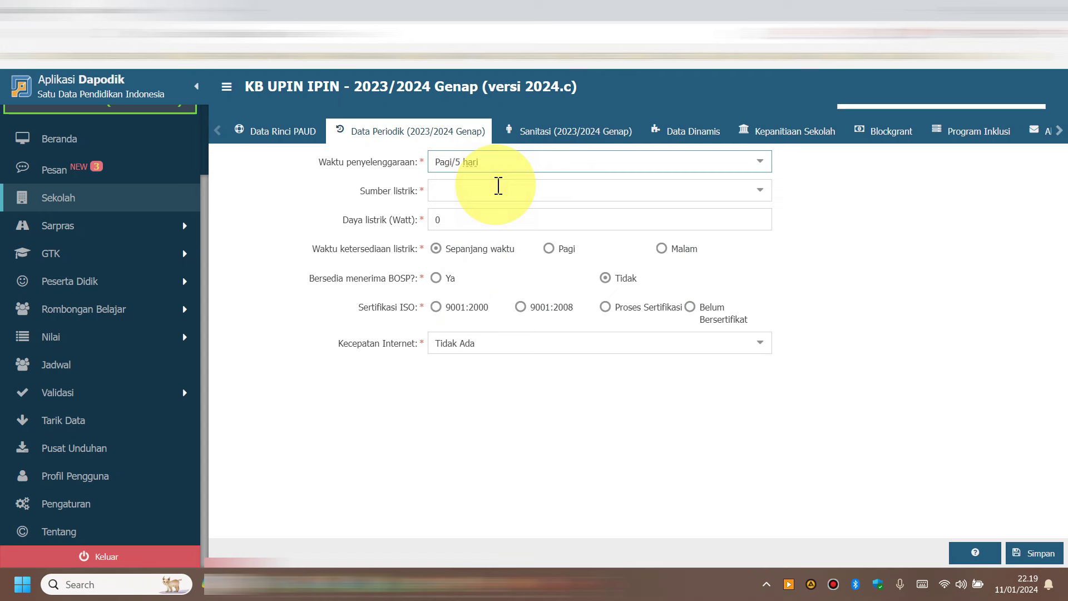
pyautogui.click(758, 162)
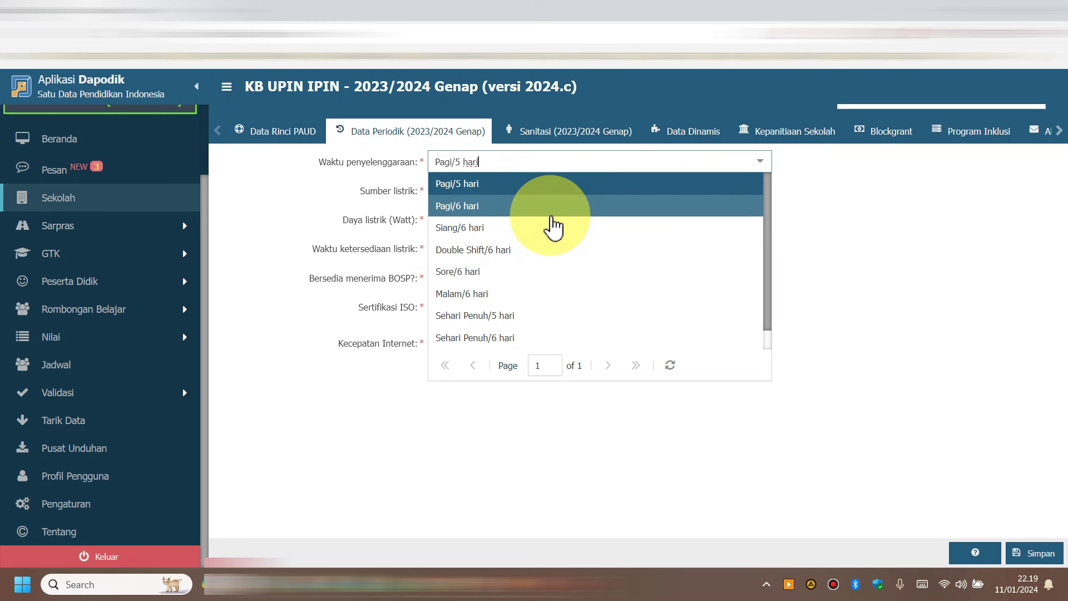
pyautogui.scroll(-1, 545, 303)
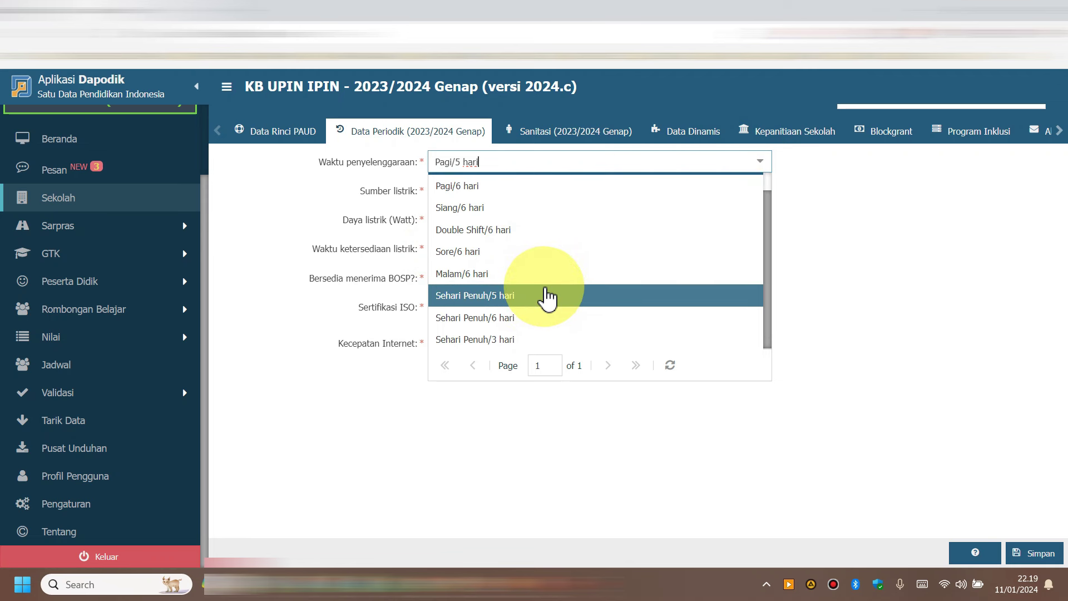
pyautogui.scroll(1, 539, 261)
pyautogui.click(516, 186)
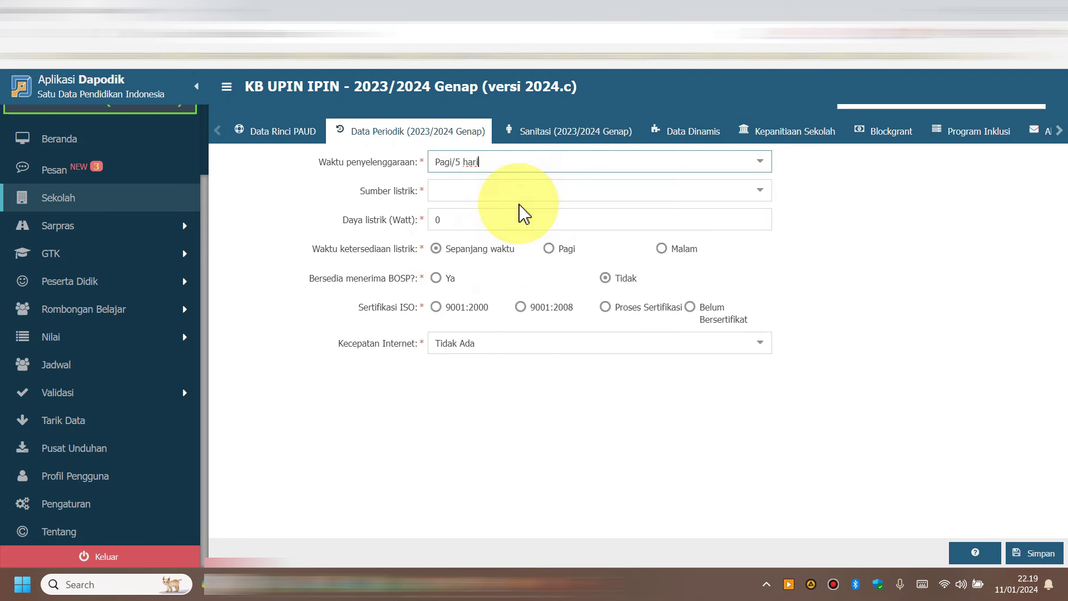
# Fill in the electricity details with PLN as source, 450 watts of power and availability Sepanjang waktu.
pyautogui.click(763, 193)
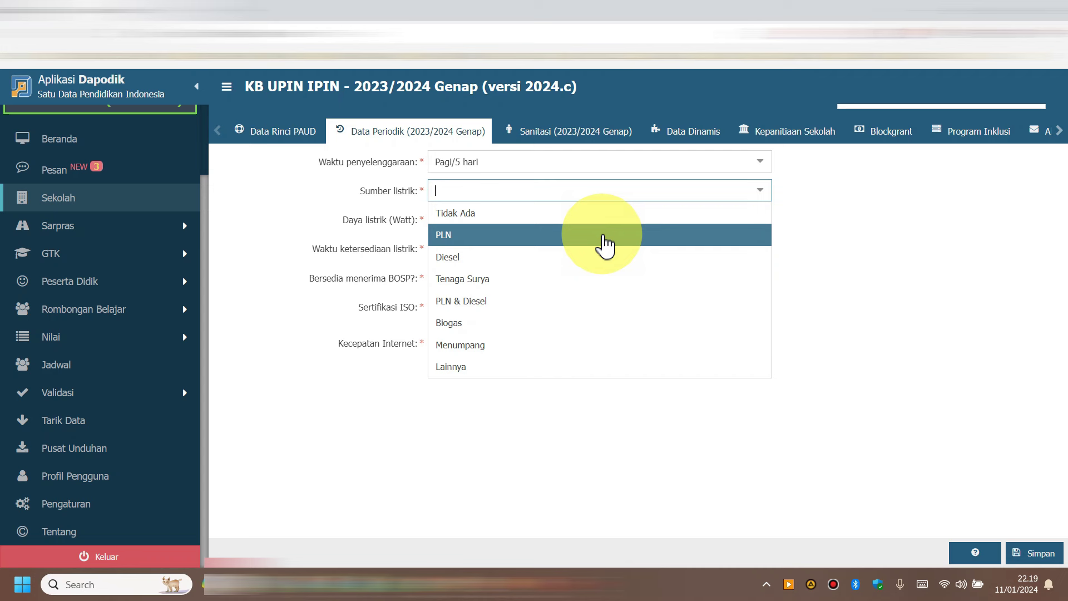
pyautogui.click(604, 243)
pyautogui.click(499, 220)
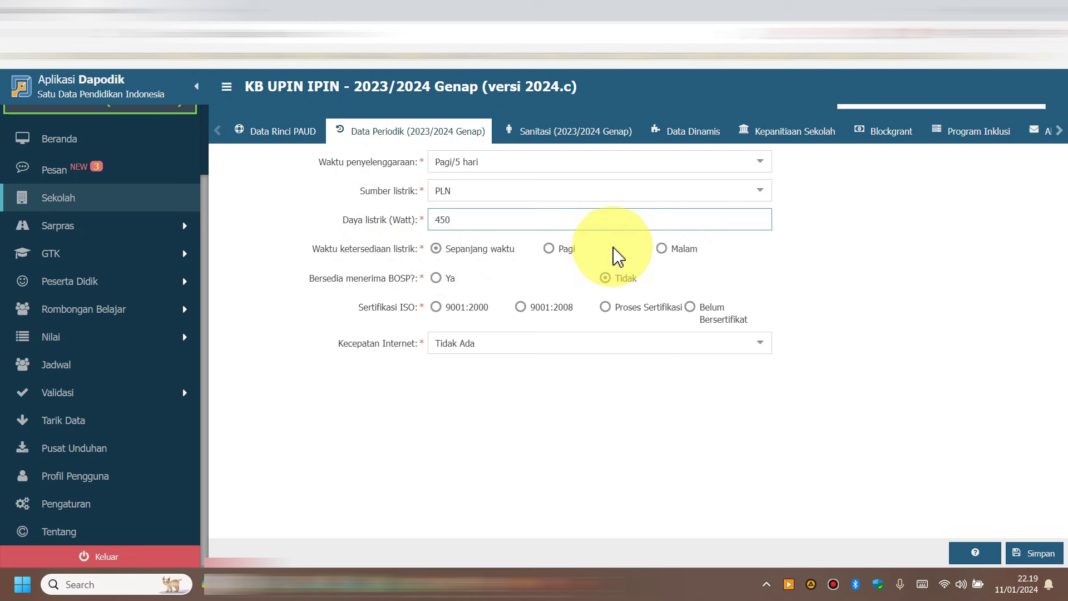
pyautogui.click(437, 248)
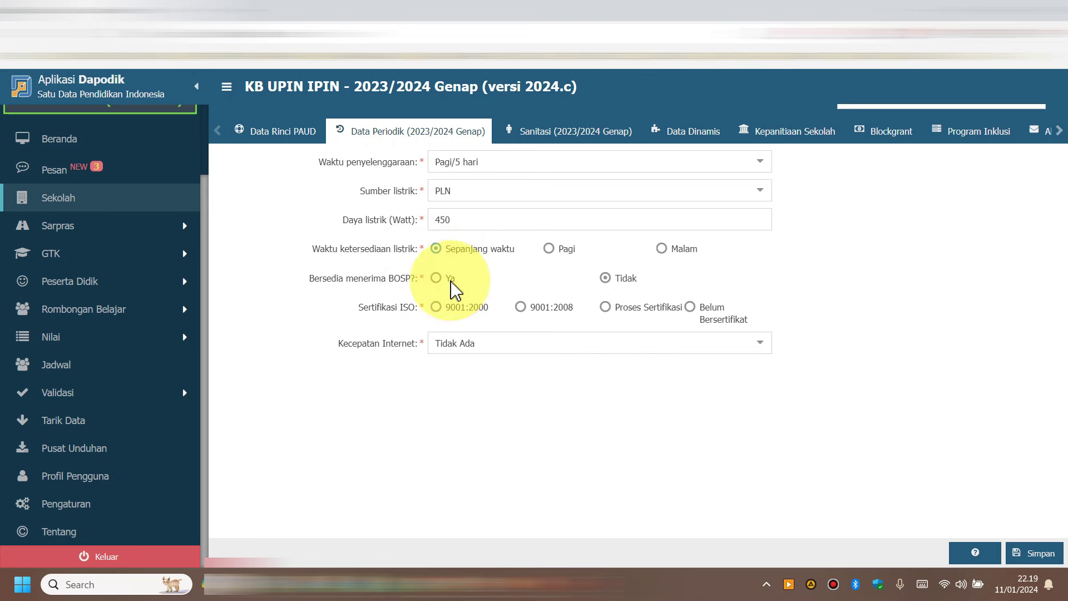
# Set BOSP acceptance to Ya, ISO certification to Belum Bersertifikat and internet speed to 30 Mb.
pyautogui.click(437, 278)
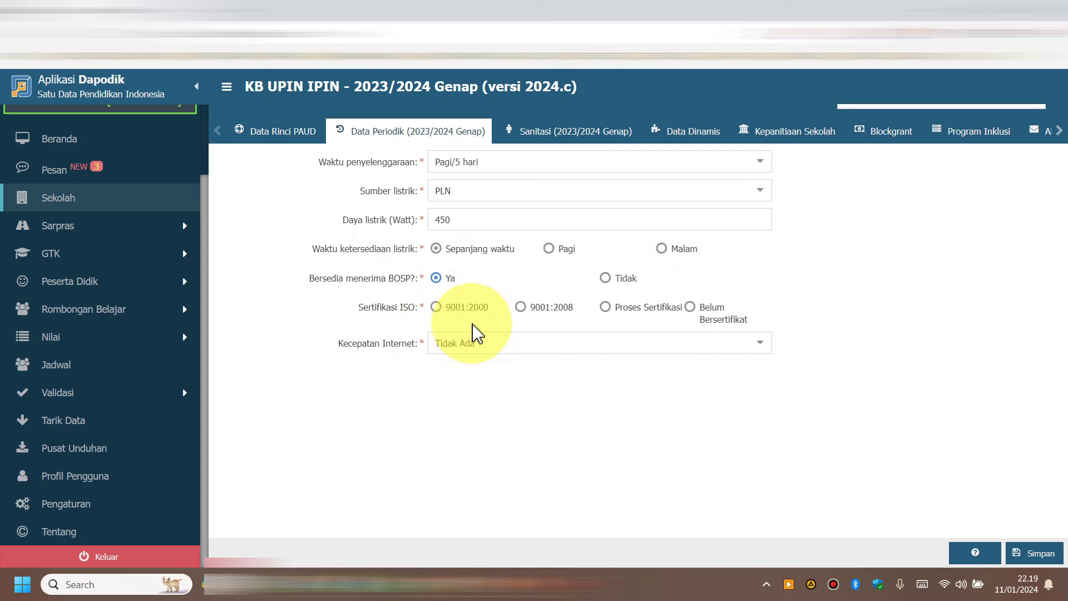
pyautogui.click(691, 307)
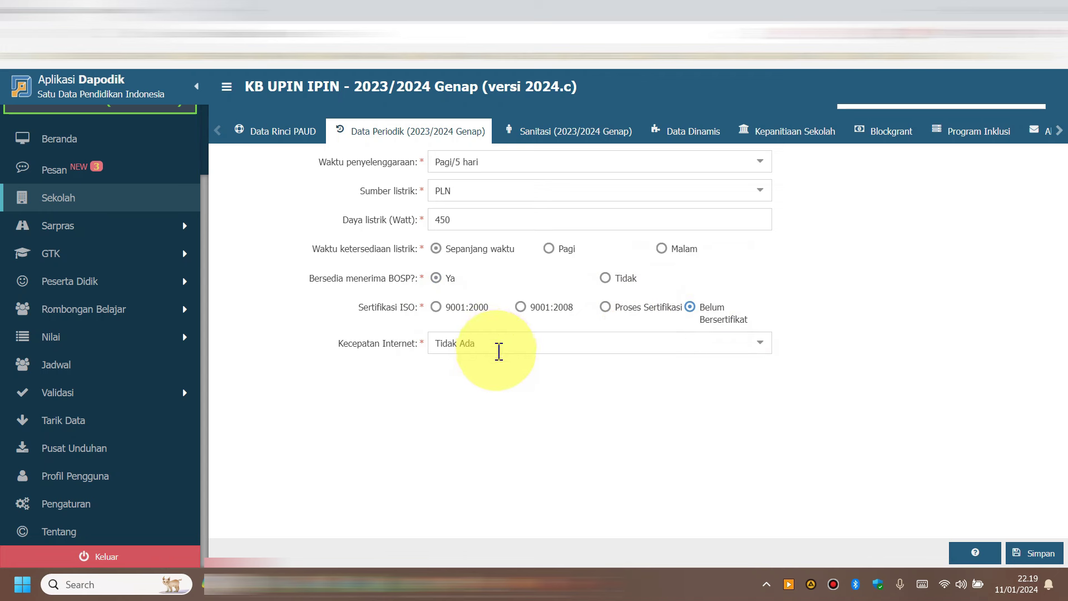
pyautogui.click(760, 343)
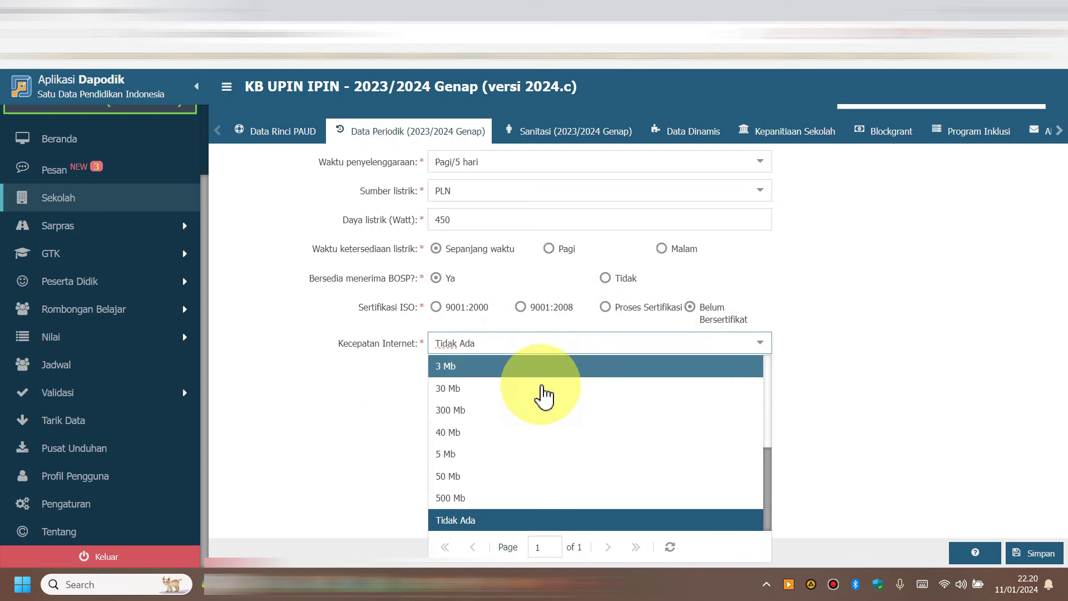
pyautogui.click(533, 392)
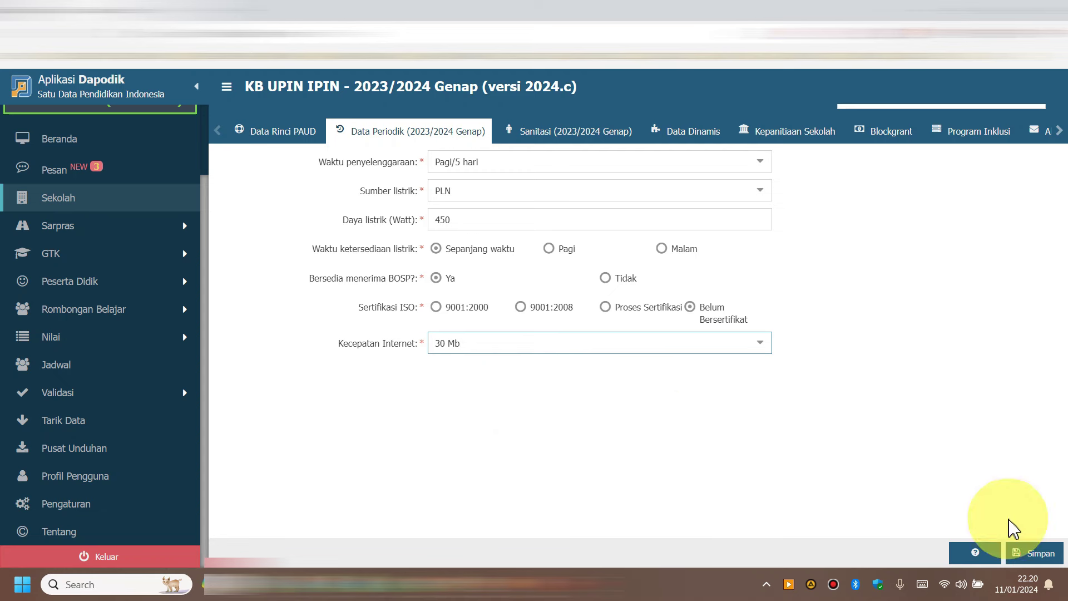
# Save the 2023/2024 Genap periodic data.
pyautogui.click(1032, 559)
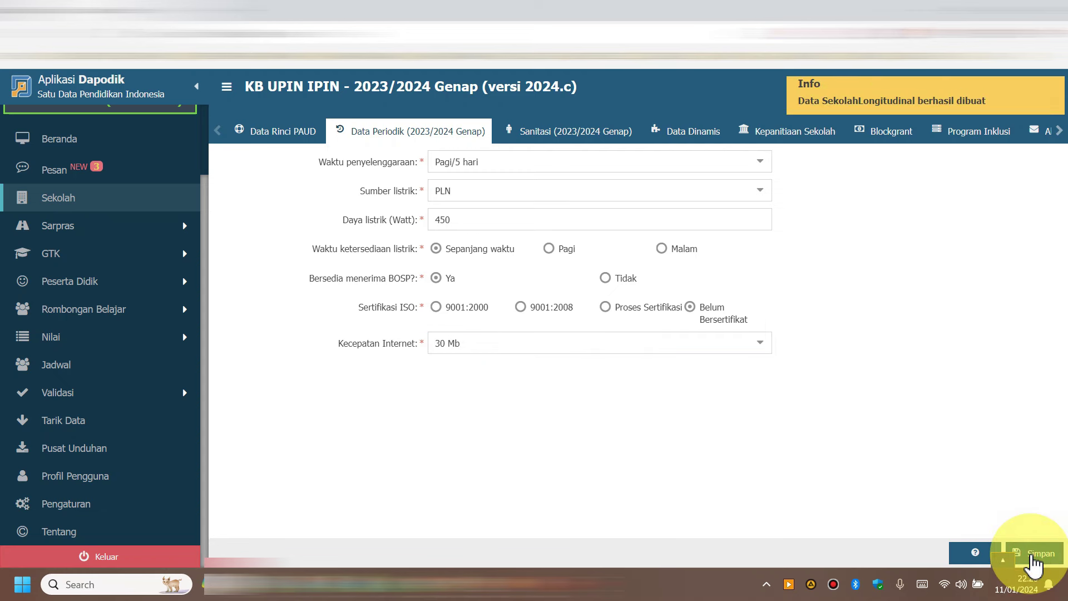
# In the Sanitasi data, set Sumber air to Air sungai, Sumber air minum to Disediakan oleh sekolah and Kecukupan air bersih to Cukup sepanjang waktu.
pyautogui.click(582, 148)
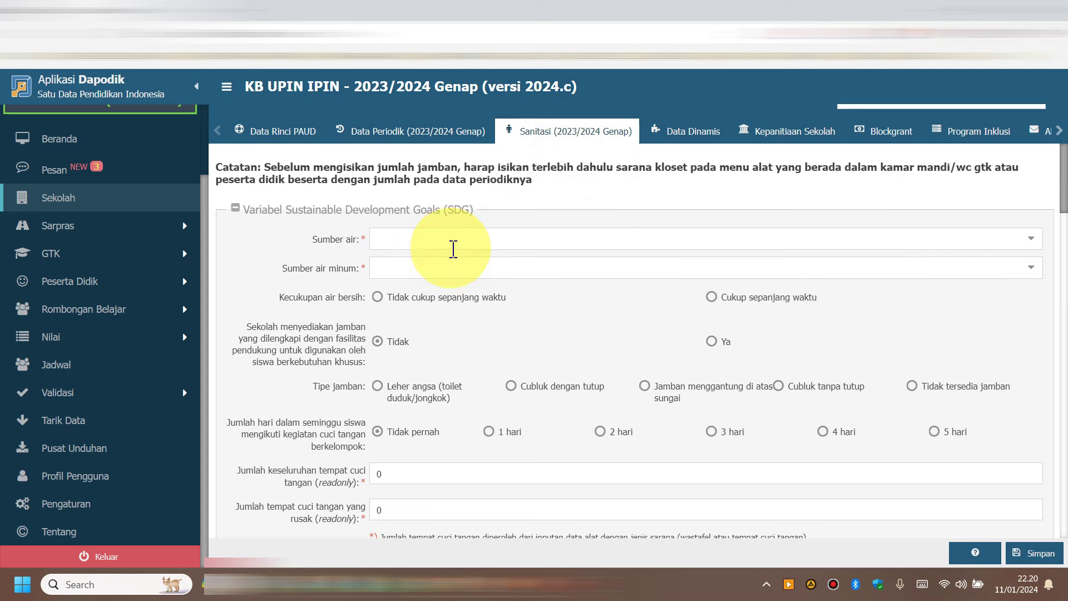
pyautogui.click(1030, 239)
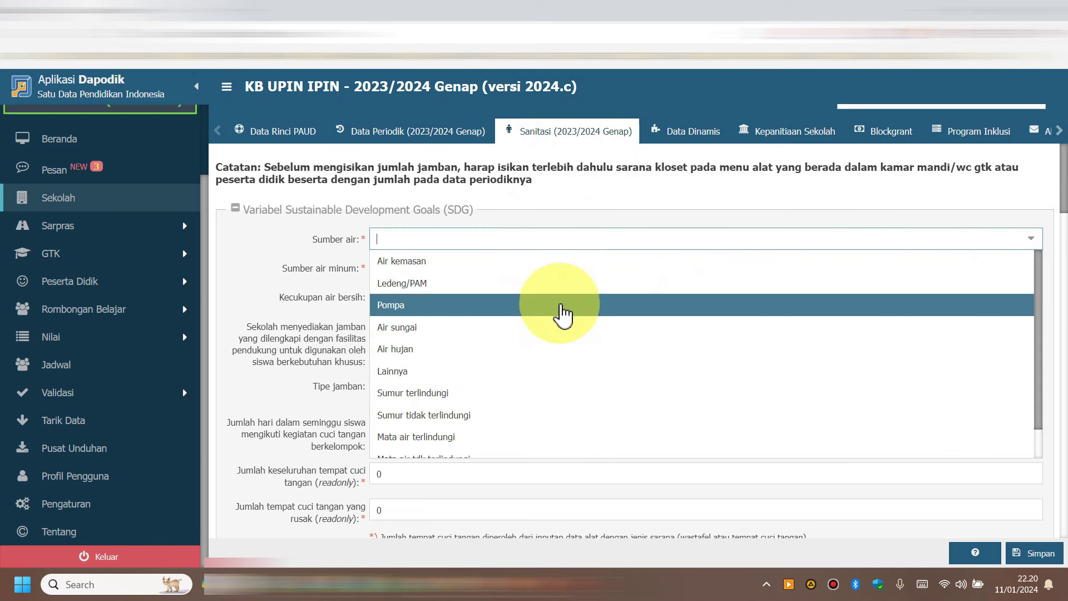
pyautogui.click(549, 327)
pyautogui.click(475, 268)
pyautogui.click(1030, 268)
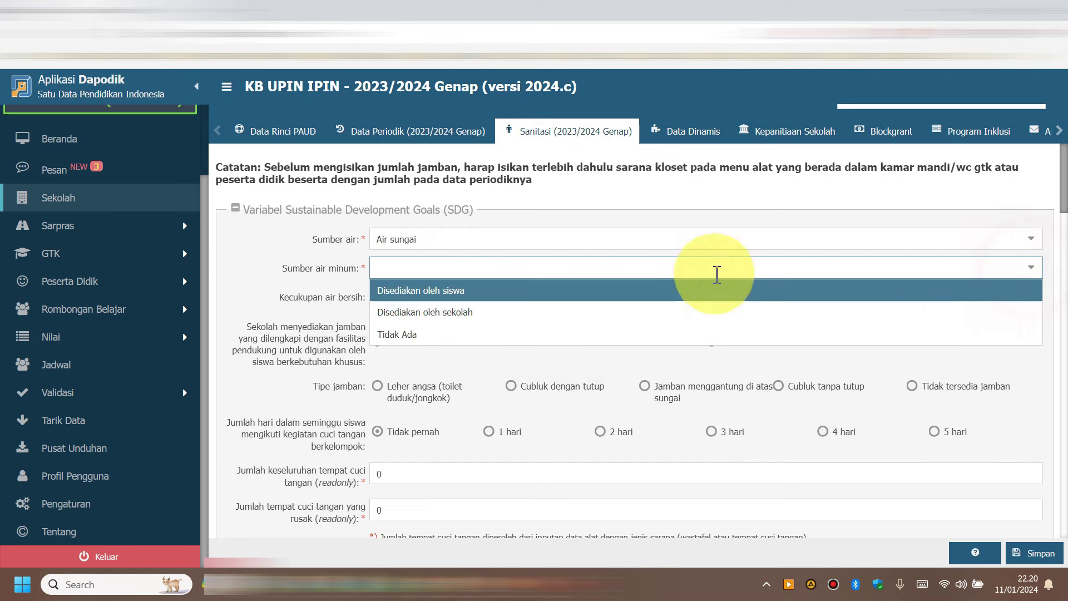
pyautogui.click(478, 317)
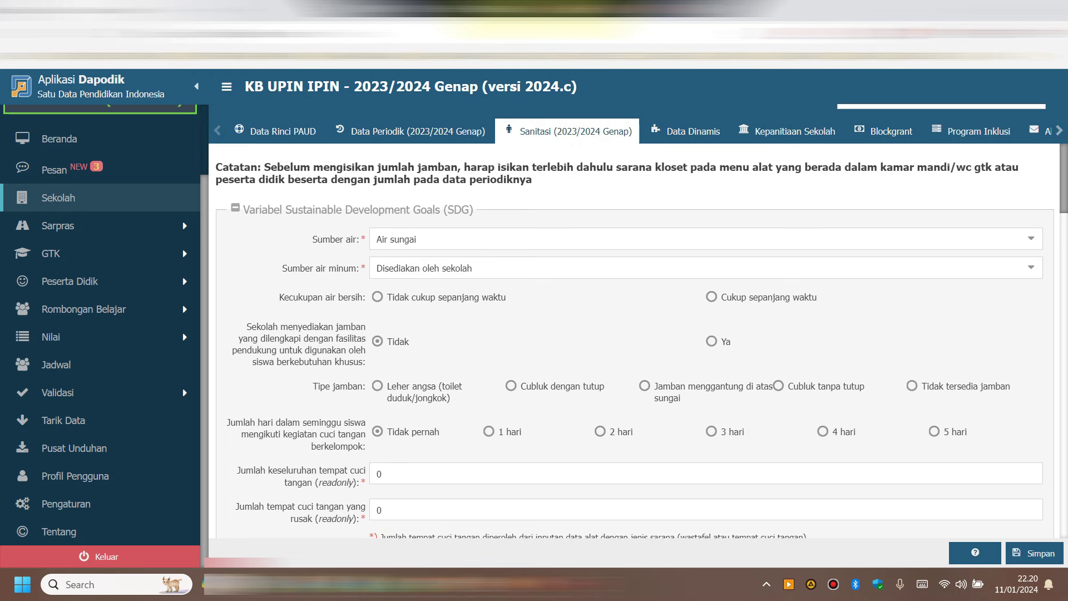
pyautogui.click(712, 296)
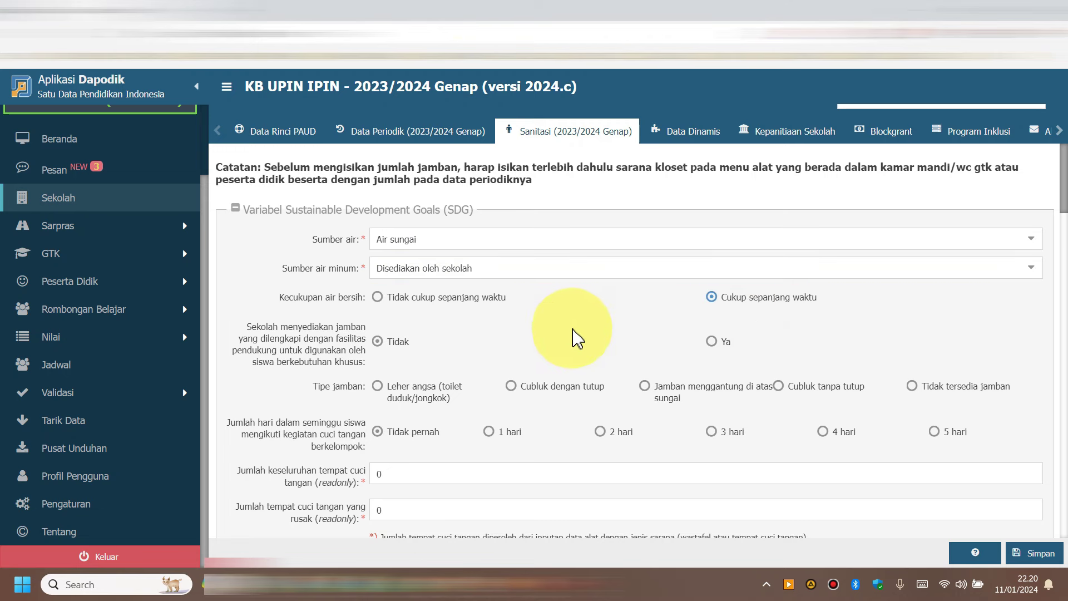
# Answer Tidak for special-needs toilets, choose Leher angsa as Tipe jamban and set group handwashing to 2 hari per week.
pyautogui.scroll(-2, 578, 337)
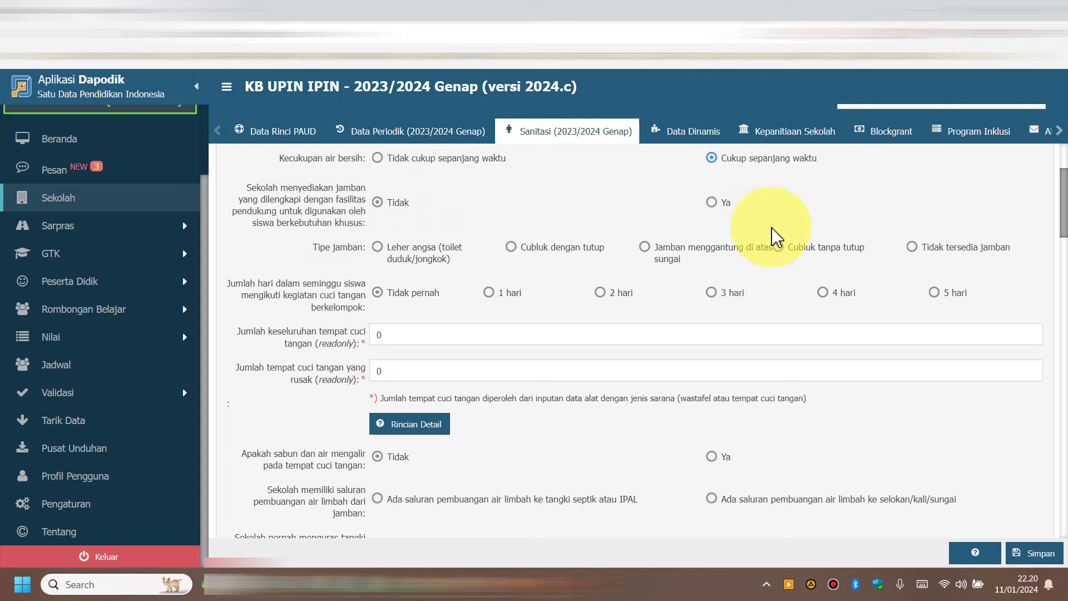
pyautogui.click(402, 231)
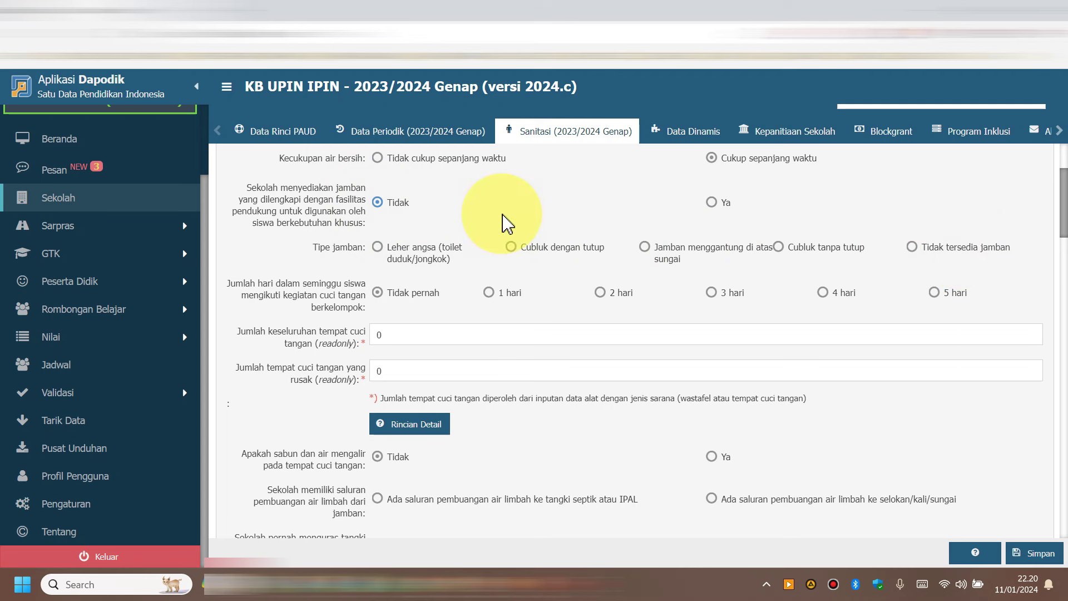
pyautogui.click(377, 246)
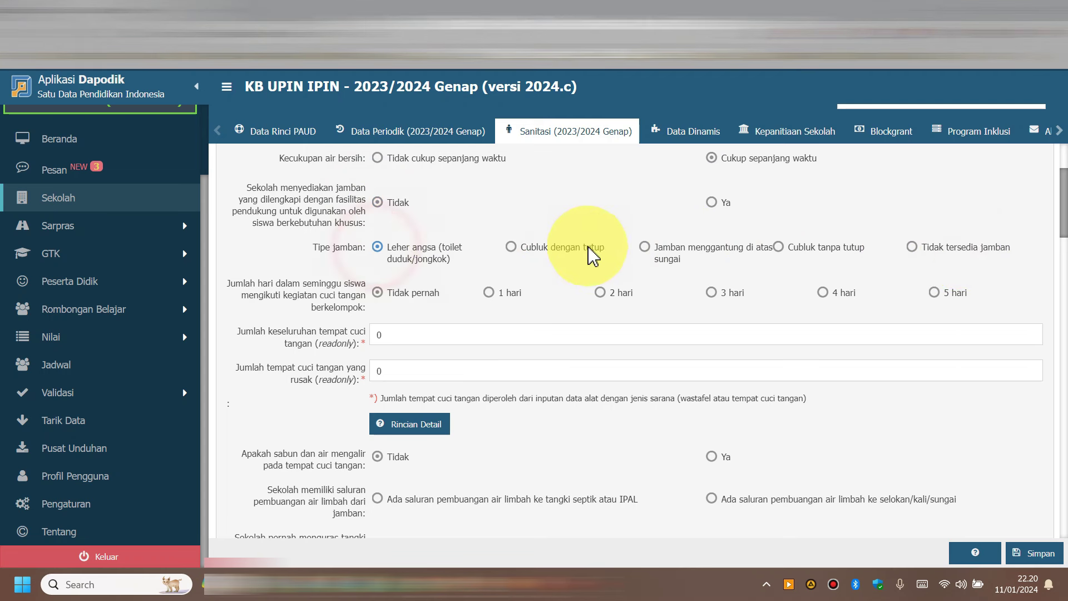
pyautogui.scroll(-1, 343, 269)
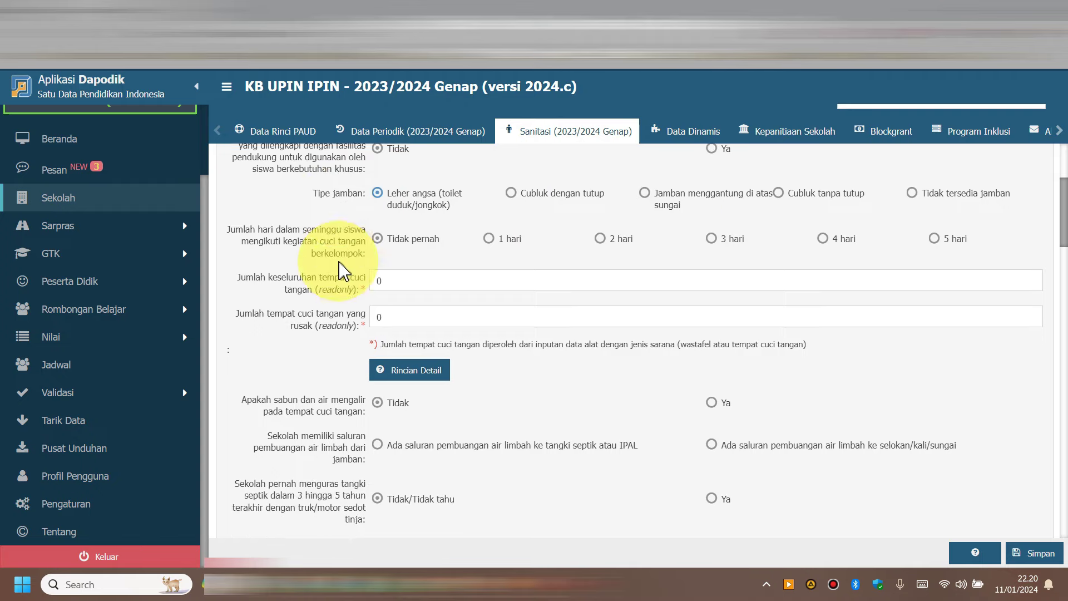
pyautogui.scroll(-1, 343, 272)
pyautogui.scroll(1, 344, 272)
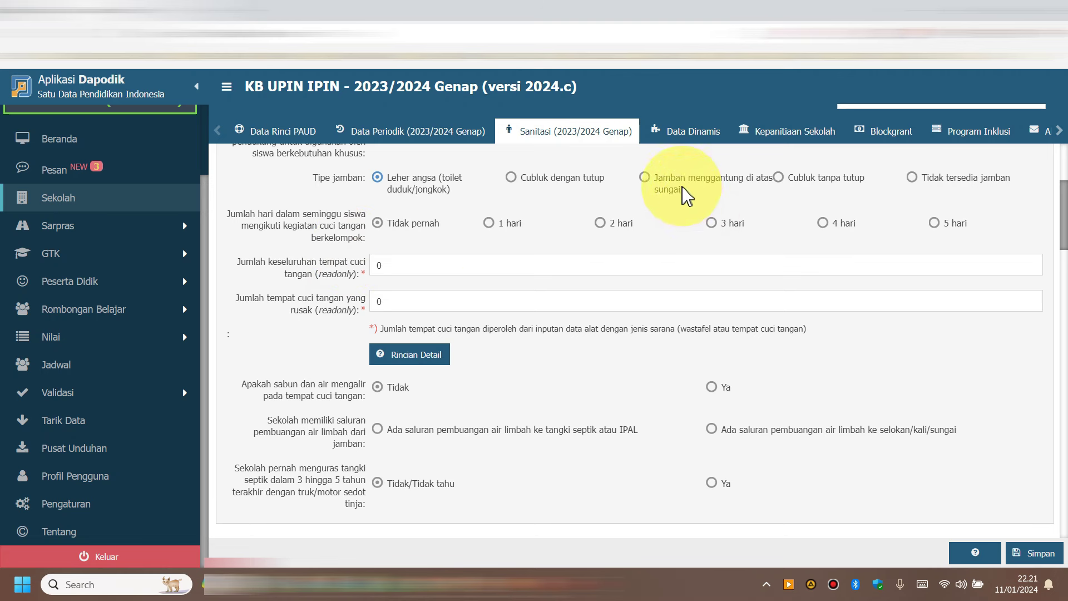
pyautogui.click(617, 229)
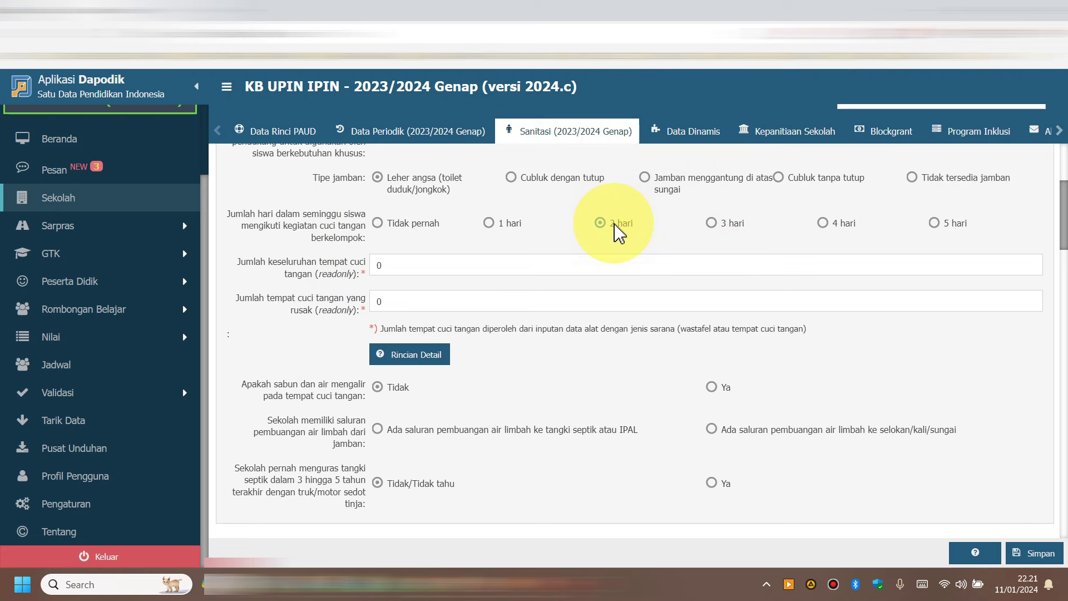
# Answer Ya for soap and running water, route toilet wastewater to selokan/kali/sungai, and set septic tank emptying to Tidak/Tidak tahu.
pyautogui.click(440, 267)
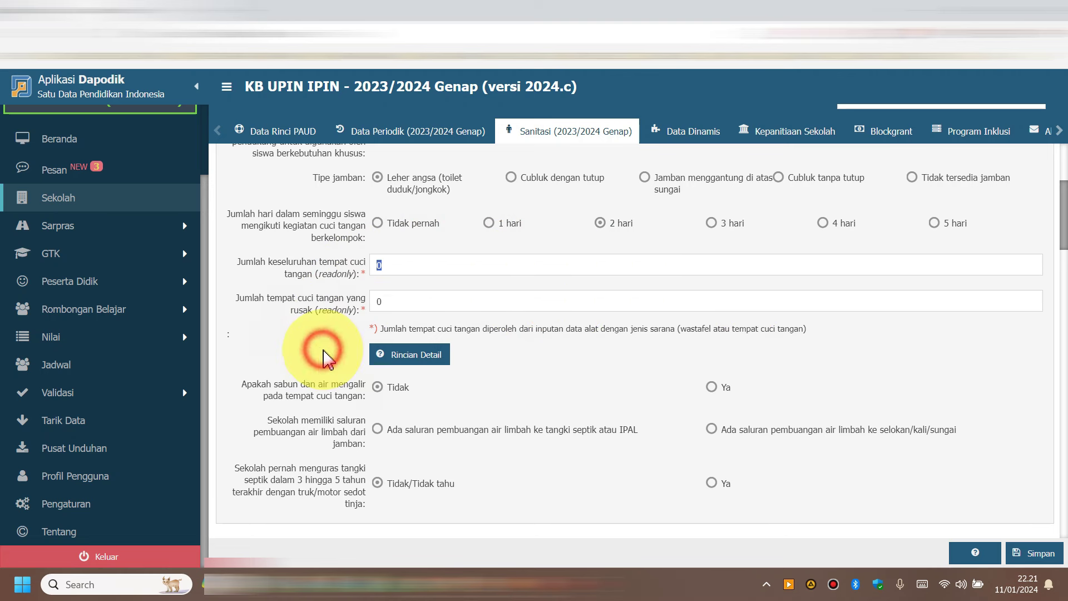
pyautogui.click(428, 305)
pyautogui.scroll(-1, 493, 341)
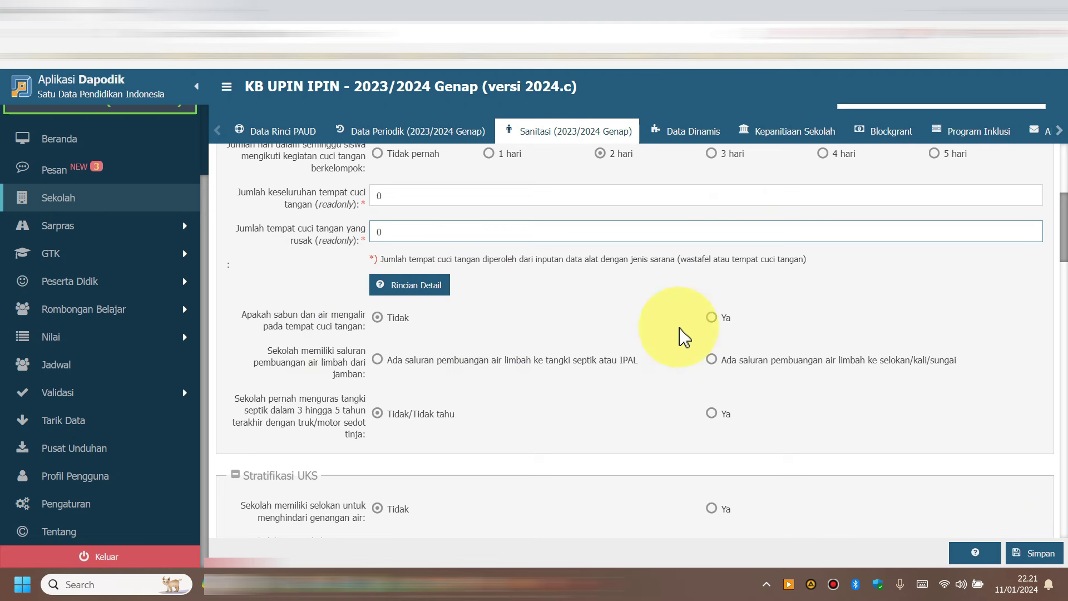
pyautogui.click(712, 318)
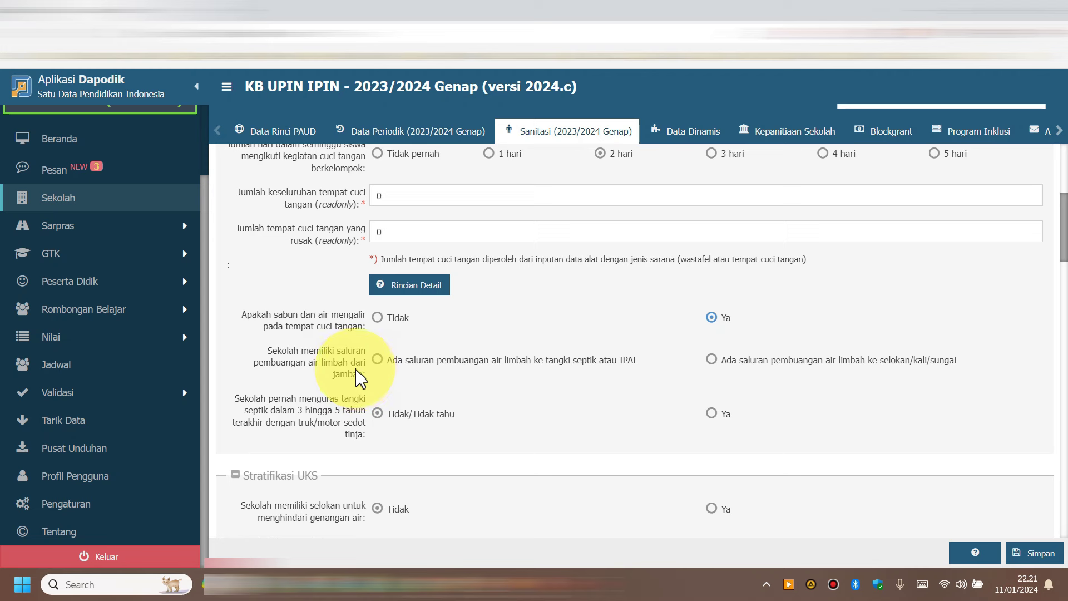
pyautogui.click(732, 364)
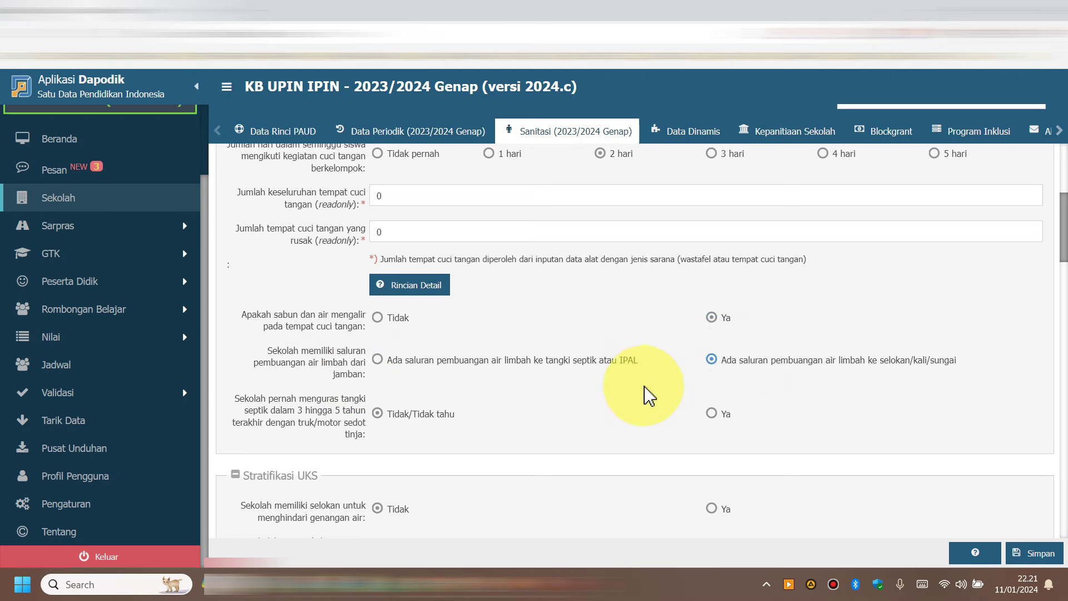
pyautogui.scroll(-2, 612, 397)
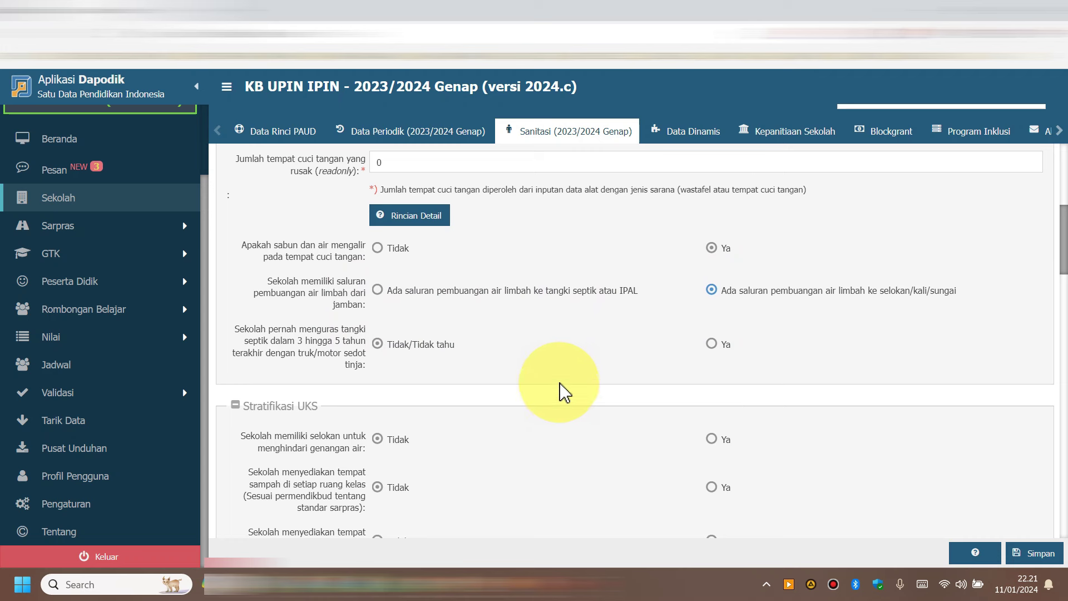
pyautogui.click(417, 346)
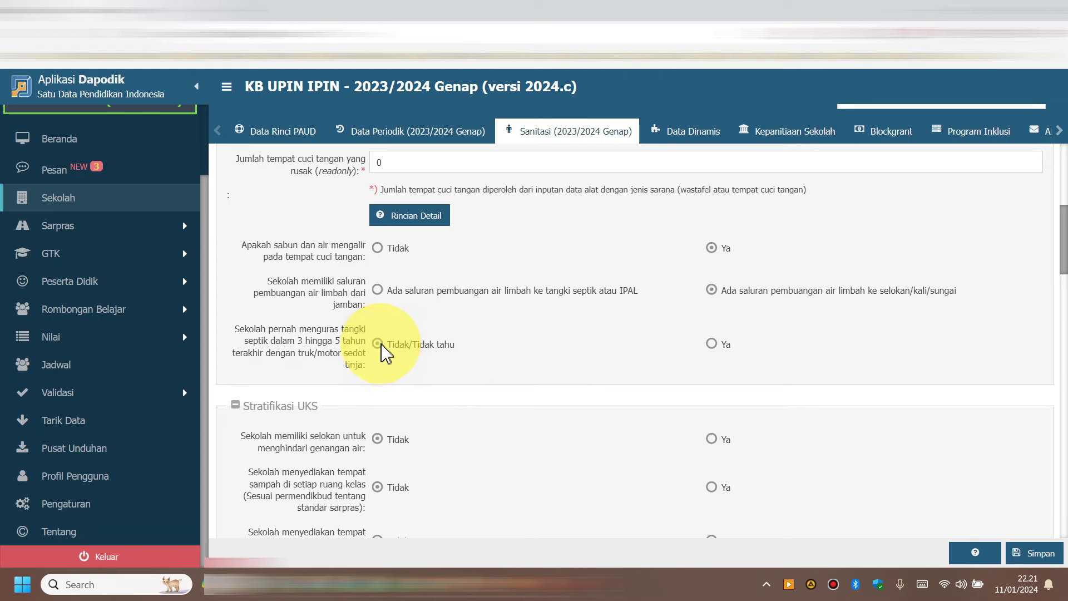
# Under Stratifikasi UKS, answer Ya to every question from the drainage ditch through sanitation maintenance planning and budgeting.
pyautogui.scroll(-2, 490, 374)
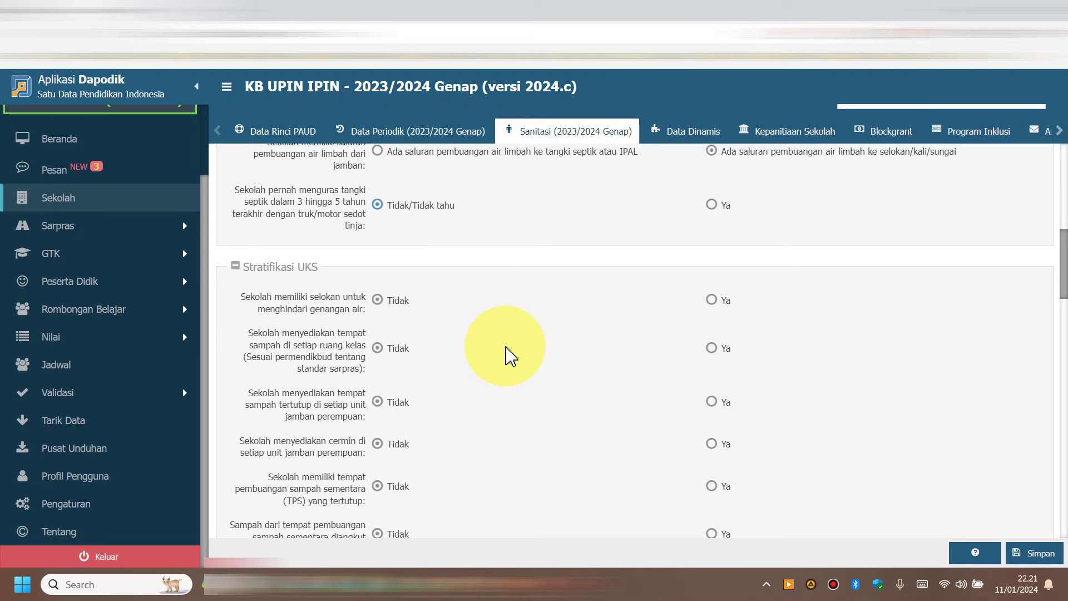
pyautogui.click(718, 306)
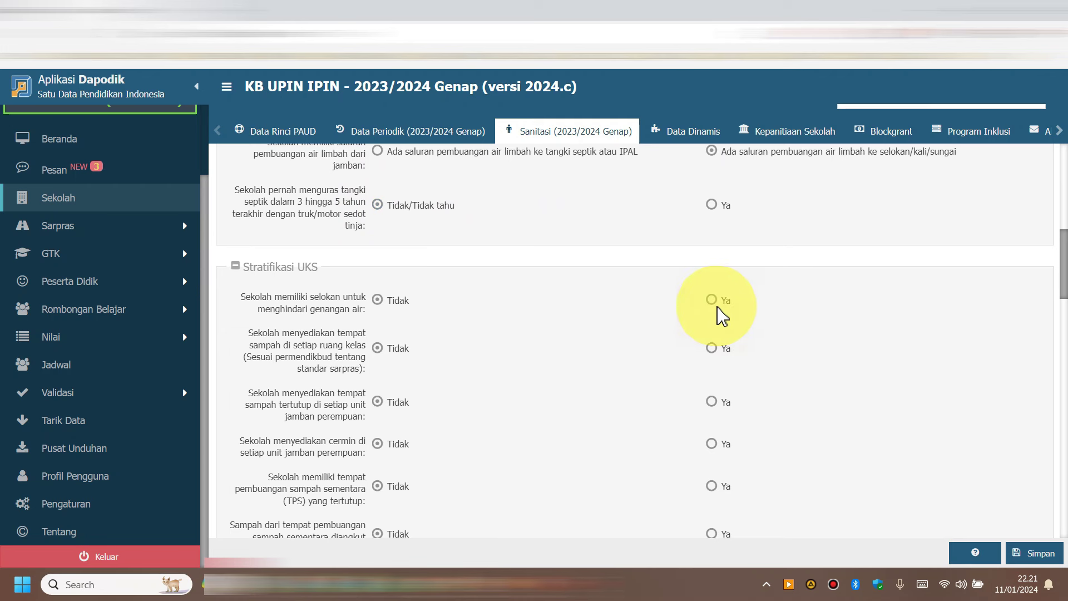
pyautogui.click(713, 349)
pyautogui.click(712, 301)
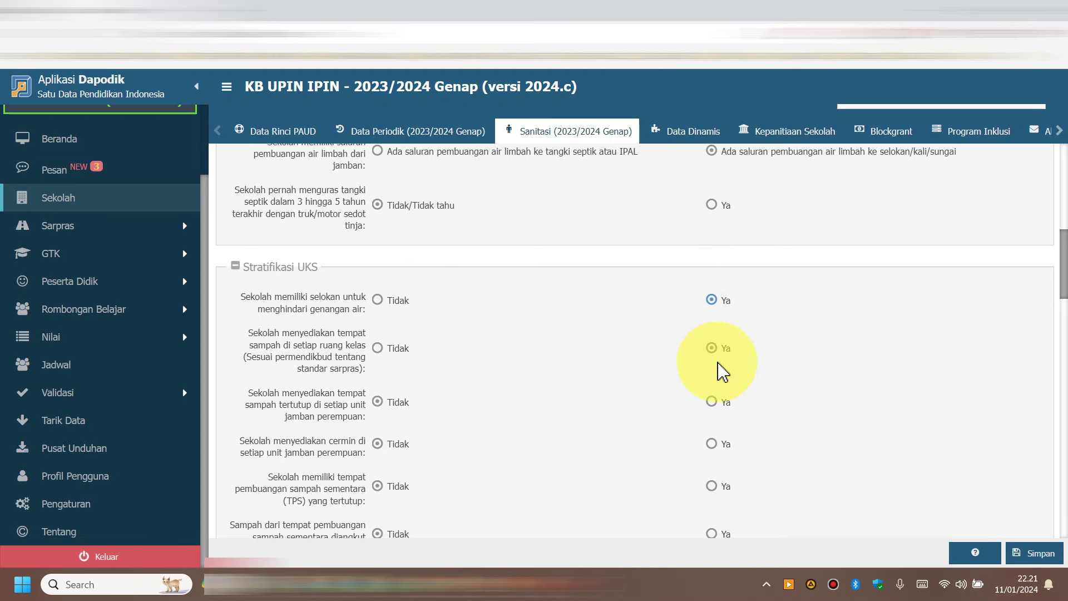
pyautogui.scroll(-1, 720, 369)
pyautogui.scroll(-2, 718, 364)
pyautogui.click(712, 326)
pyautogui.click(712, 373)
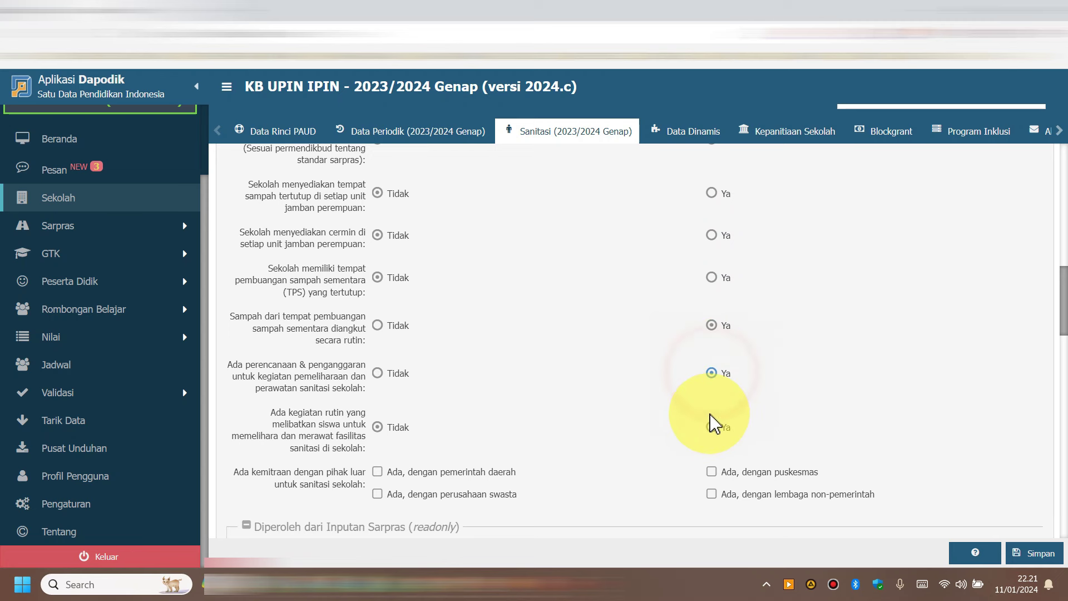
pyautogui.click(721, 280)
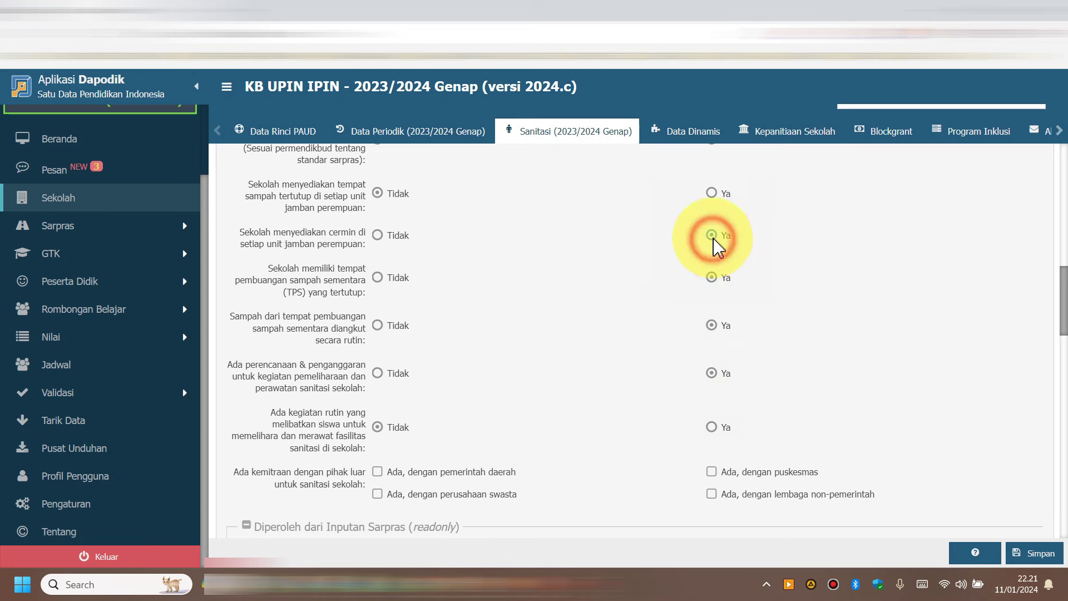
pyautogui.scroll(2, 712, 261)
pyautogui.click(712, 333)
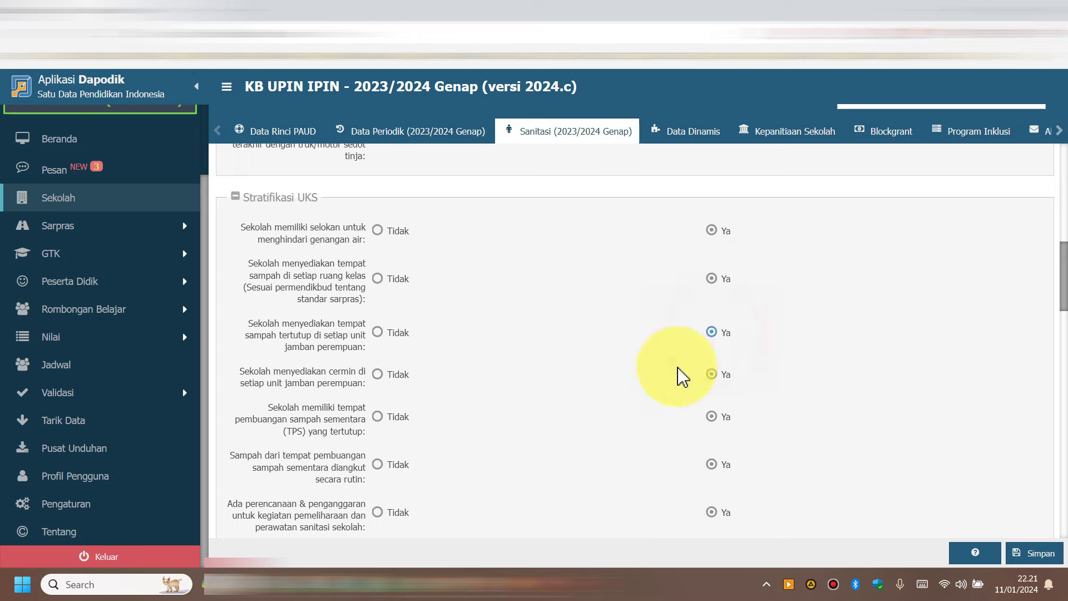
# Mark the school's external sanitation partnership as Ada, dengan puskesmas only.
pyautogui.scroll(-6, 692, 371)
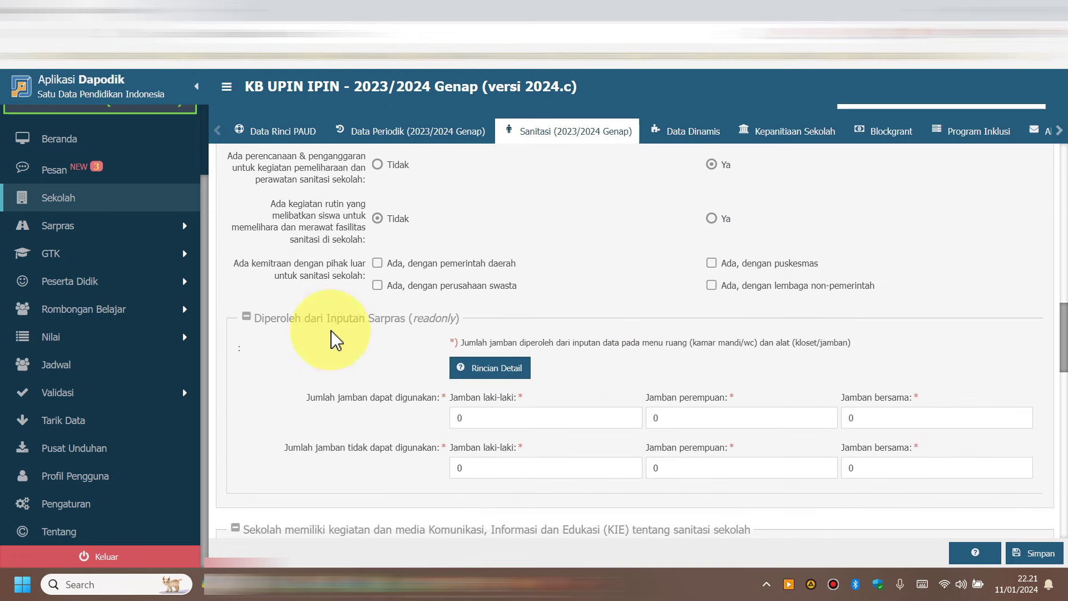
pyautogui.scroll(-1, 292, 299)
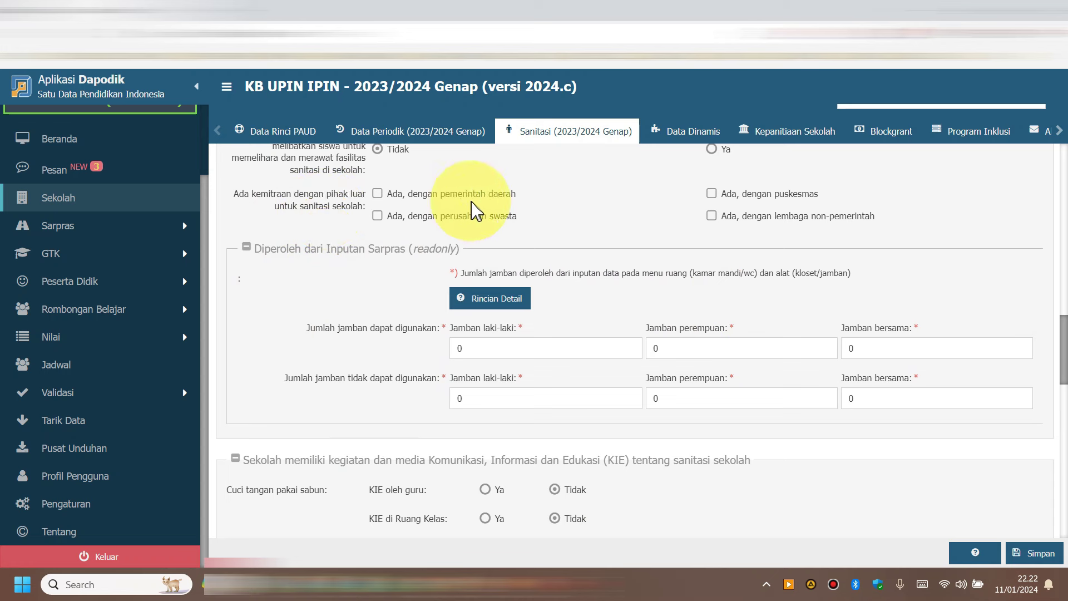
pyautogui.click(378, 216)
pyautogui.click(380, 218)
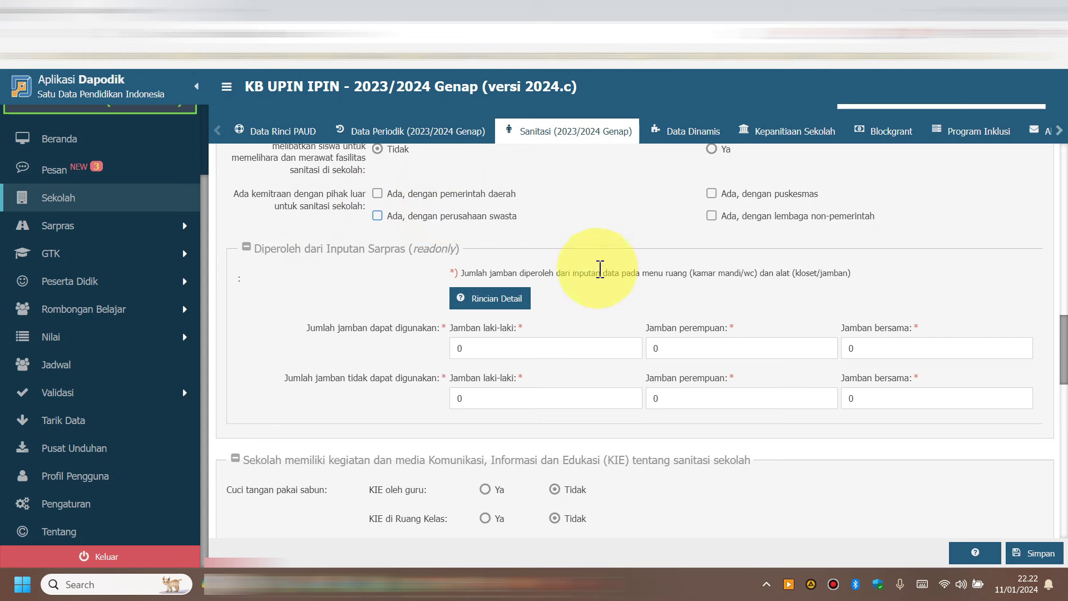
pyautogui.scroll(1, 612, 269)
pyautogui.click(712, 264)
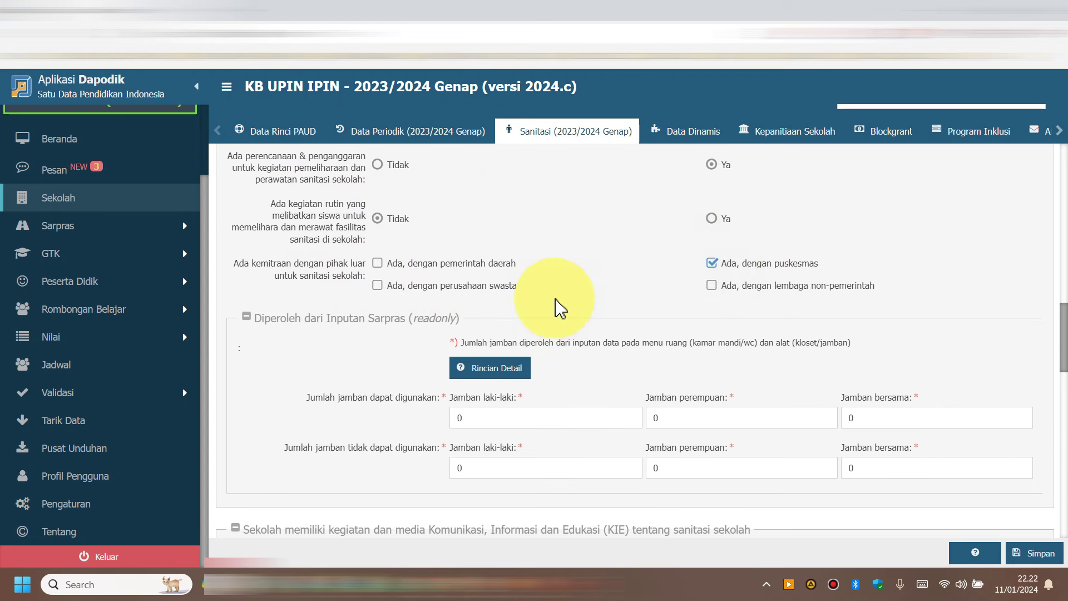
# In the KIE section, set all six Cuci tangan pakai sabun items, from KIE oleh guru to KIE di Kantin, to Ya.
pyautogui.scroll(-2, 556, 306)
pyautogui.scroll(1, 562, 295)
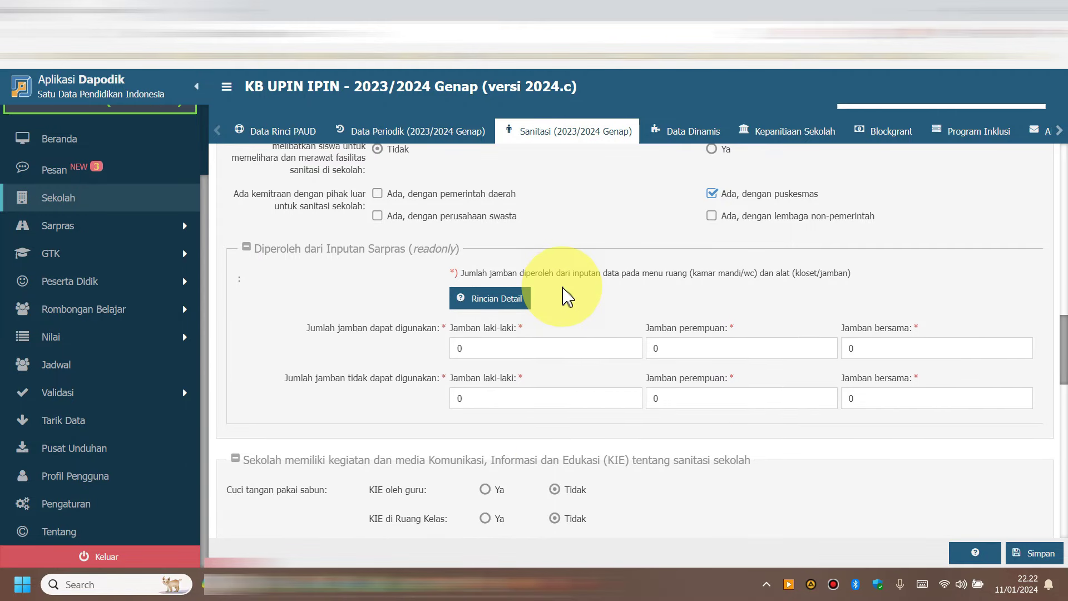
pyautogui.click(472, 346)
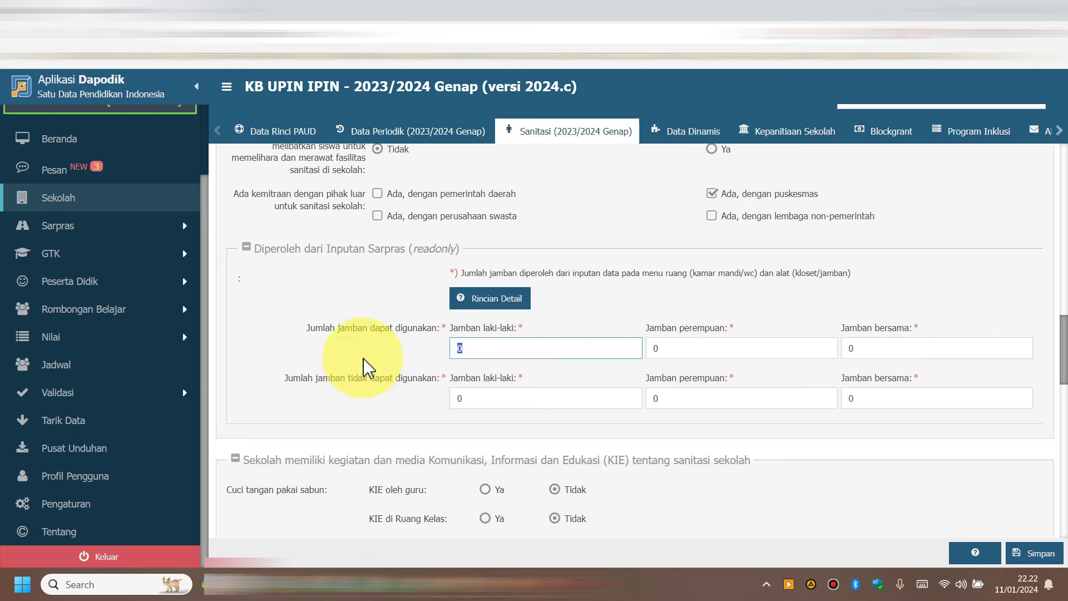
pyautogui.scroll(-2, 534, 390)
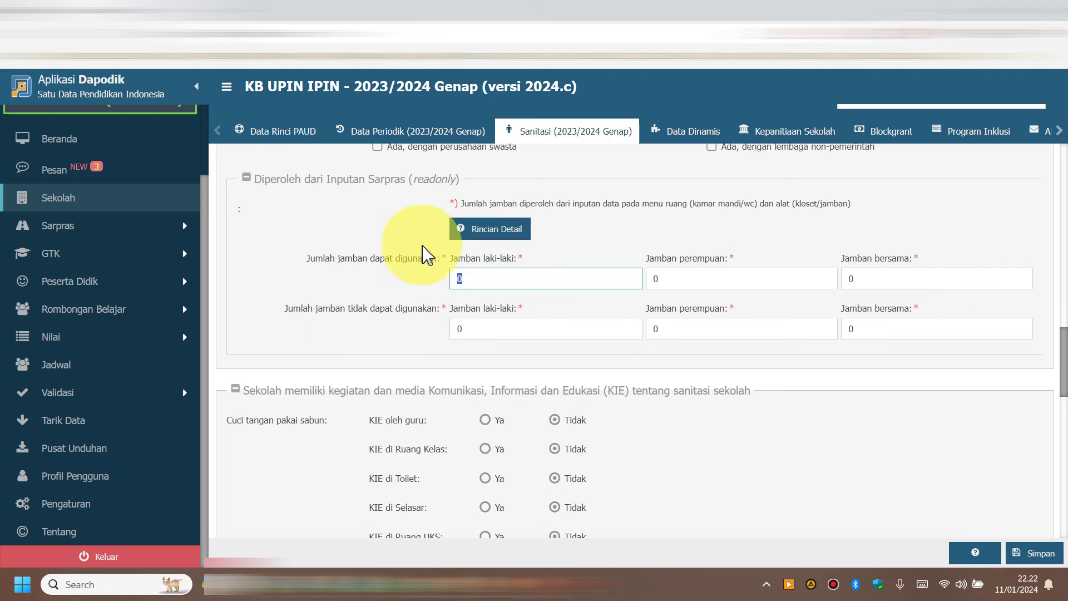
pyautogui.scroll(-2, 456, 374)
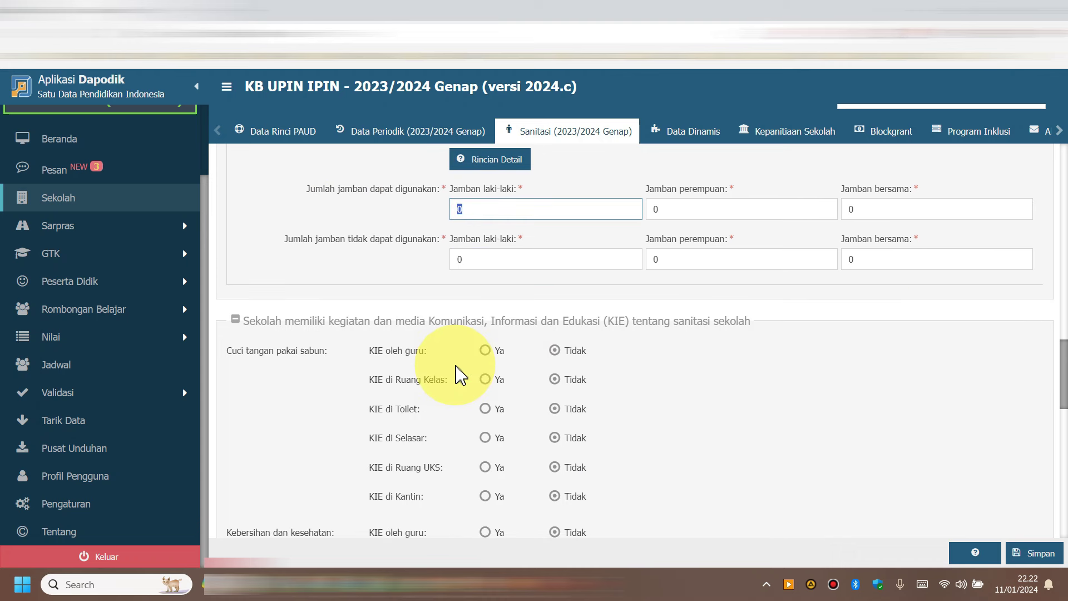
pyautogui.scroll(-2, 457, 374)
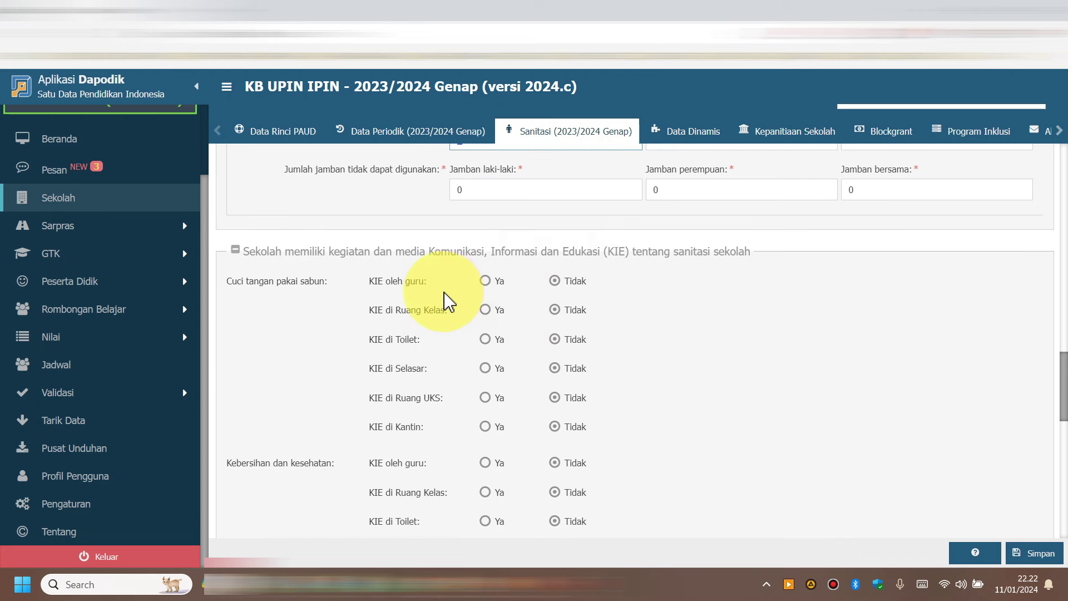
pyautogui.click(488, 310)
pyautogui.click(486, 280)
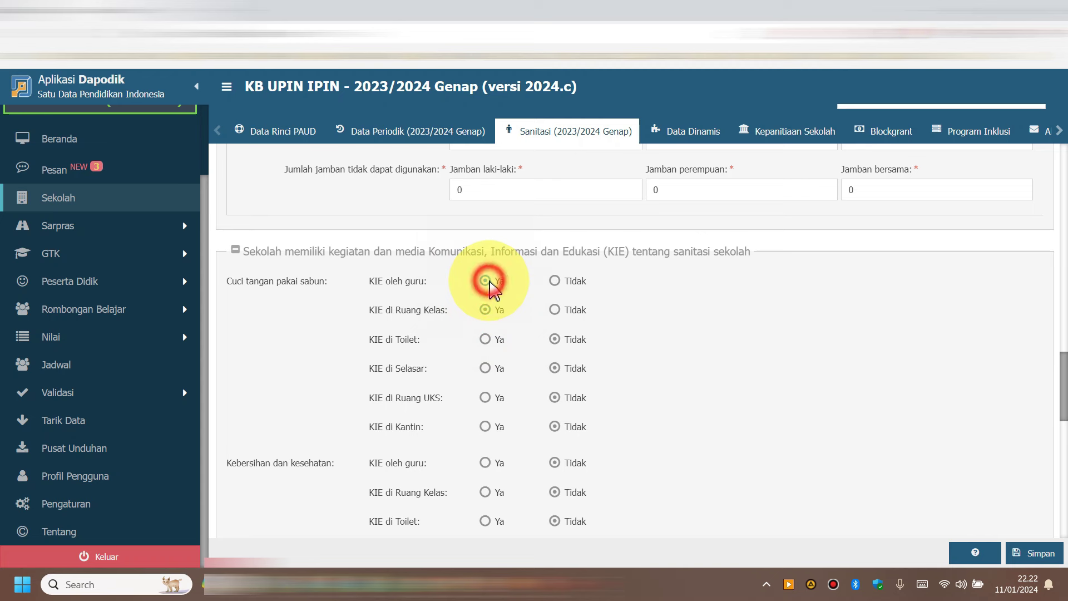
pyautogui.click(487, 368)
pyautogui.click(487, 397)
pyautogui.click(487, 426)
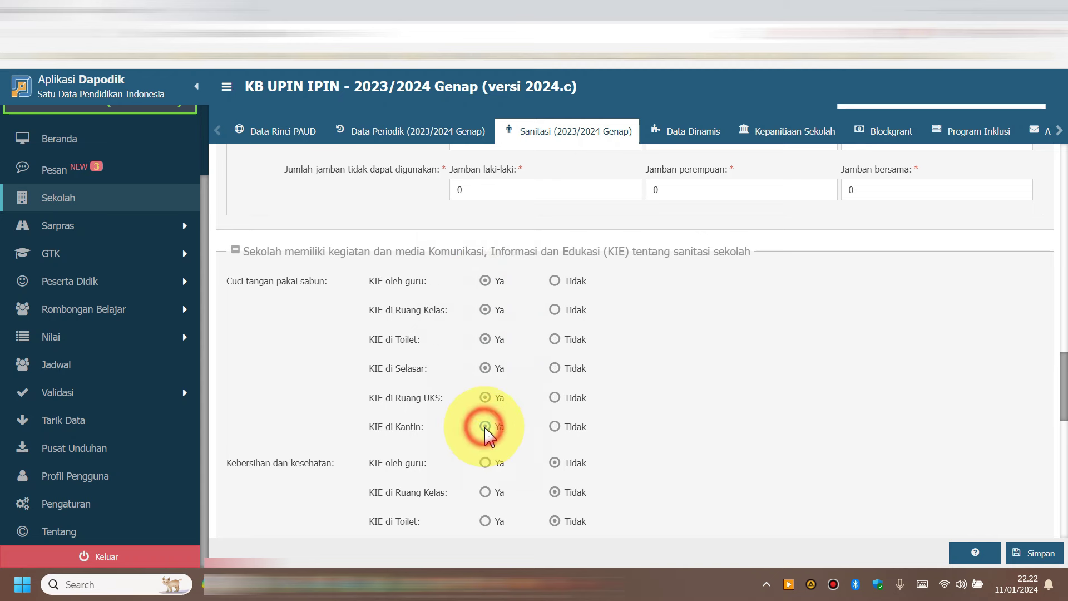
# In the KIE section, answer Tidak for the Kebersihan dan kesehatan items.
pyautogui.scroll(-12, 498, 393)
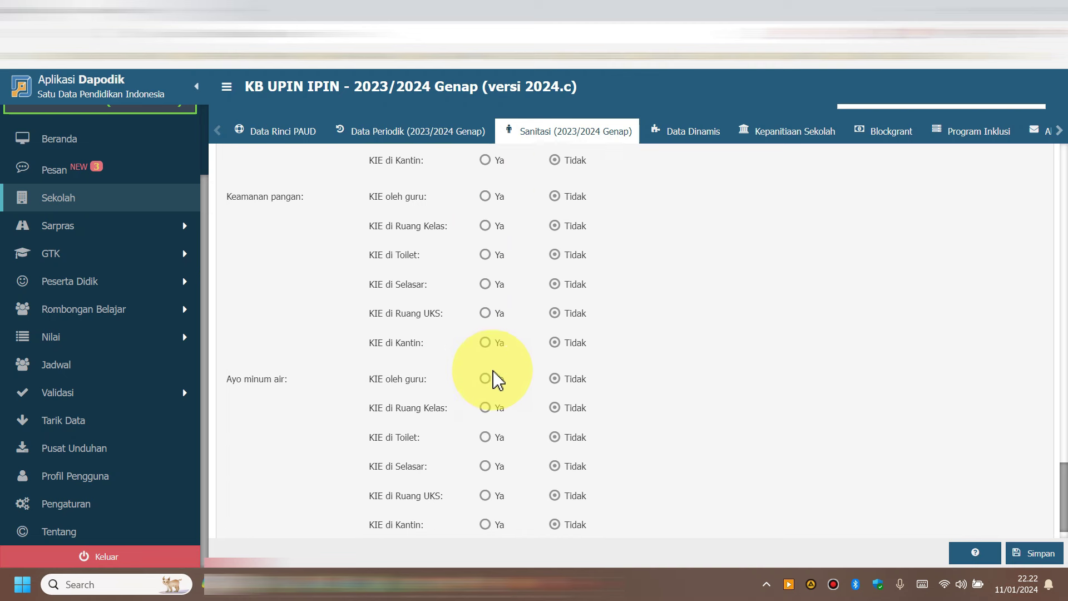
pyautogui.scroll(5, 497, 376)
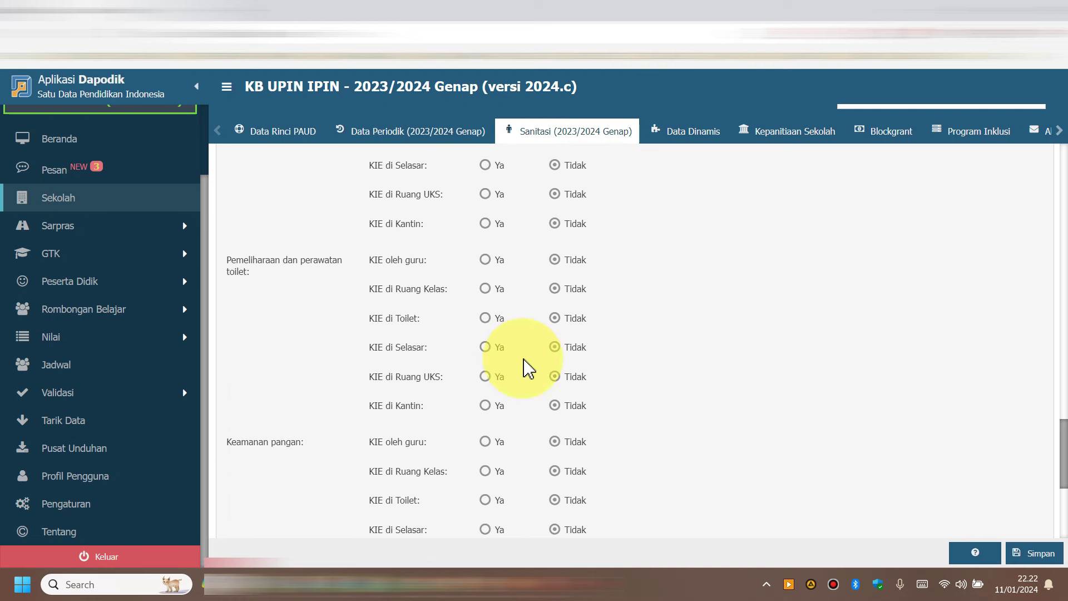
pyautogui.scroll(5, 553, 372)
pyautogui.scroll(5, 552, 371)
pyautogui.scroll(-5, 559, 417)
pyautogui.click(554, 356)
pyautogui.click(555, 388)
pyautogui.click(555, 415)
pyautogui.click(555, 444)
pyautogui.scroll(-3, 568, 364)
pyautogui.click(558, 364)
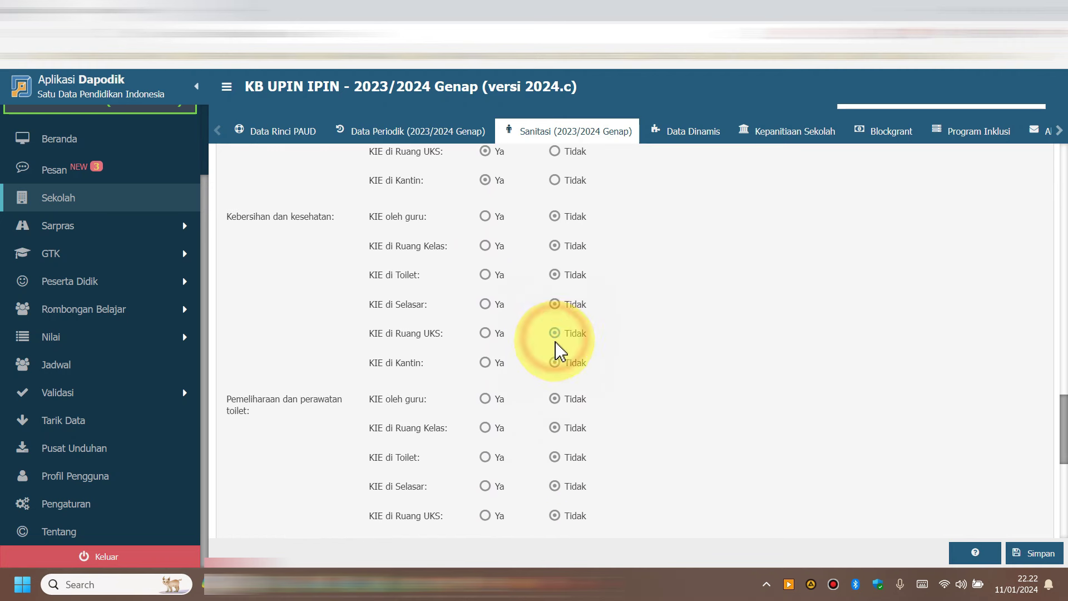
# Save the 2023/2024 Genap sanitation data and close the browser's save prompt.
pyautogui.scroll(-1, 559, 384)
pyautogui.click(1023, 553)
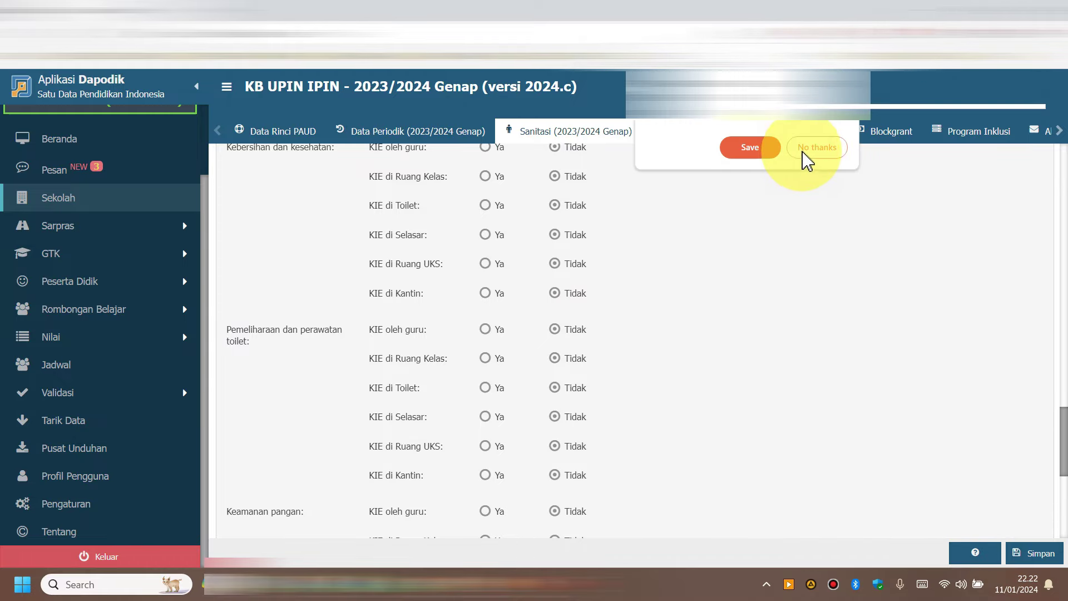
pyautogui.click(756, 159)
pyautogui.scroll(2, 673, 278)
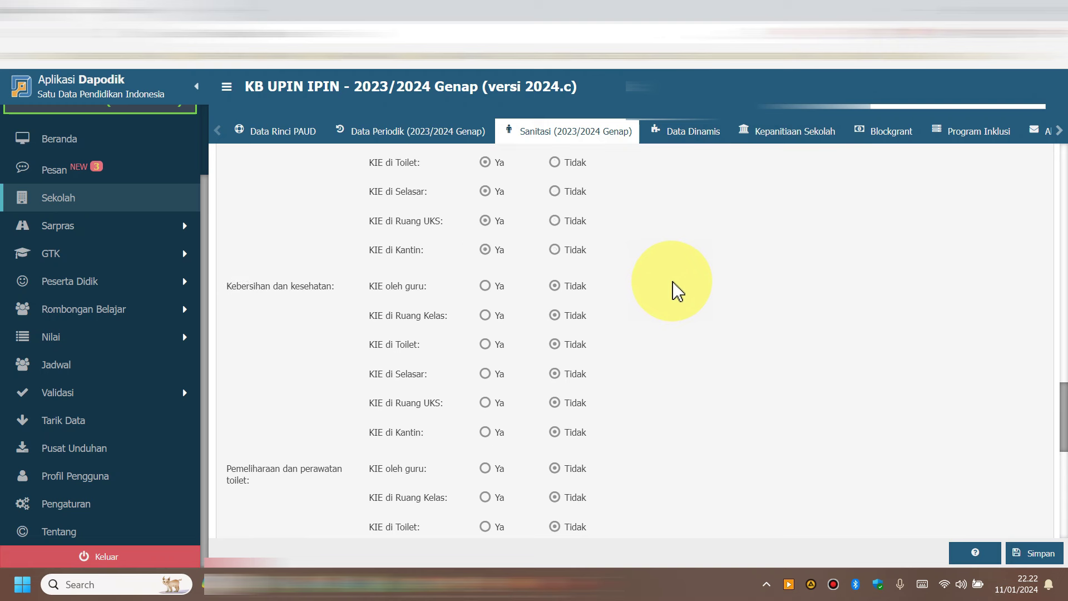
# Review the school's Data Dinamis, Kepanitiaan Sekolah, Blockgrant and Program Inklusi records.
pyautogui.click(685, 139)
pyautogui.click(779, 140)
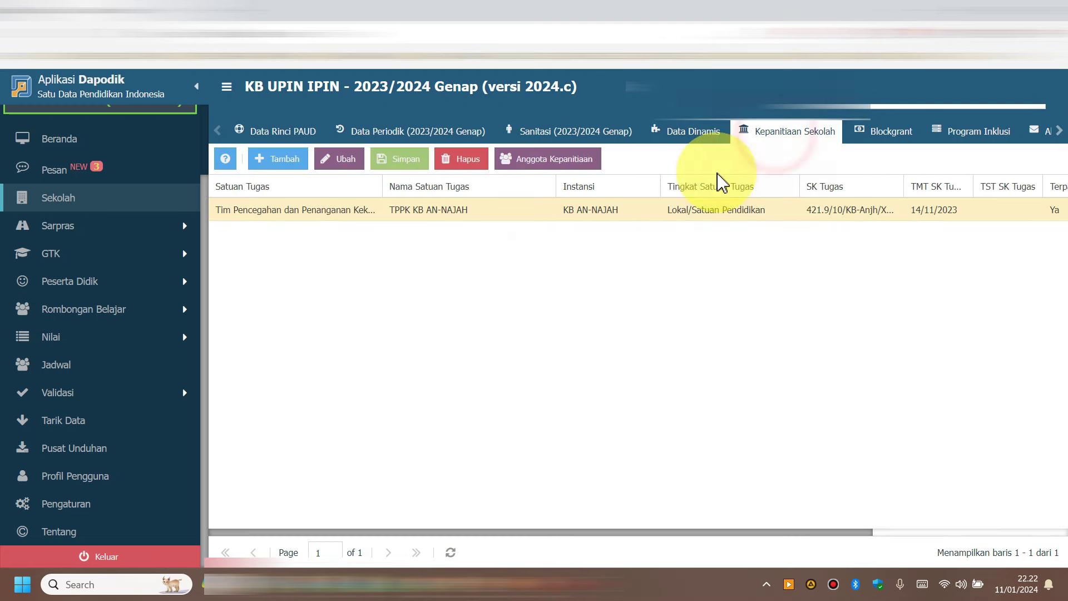
pyautogui.click(890, 133)
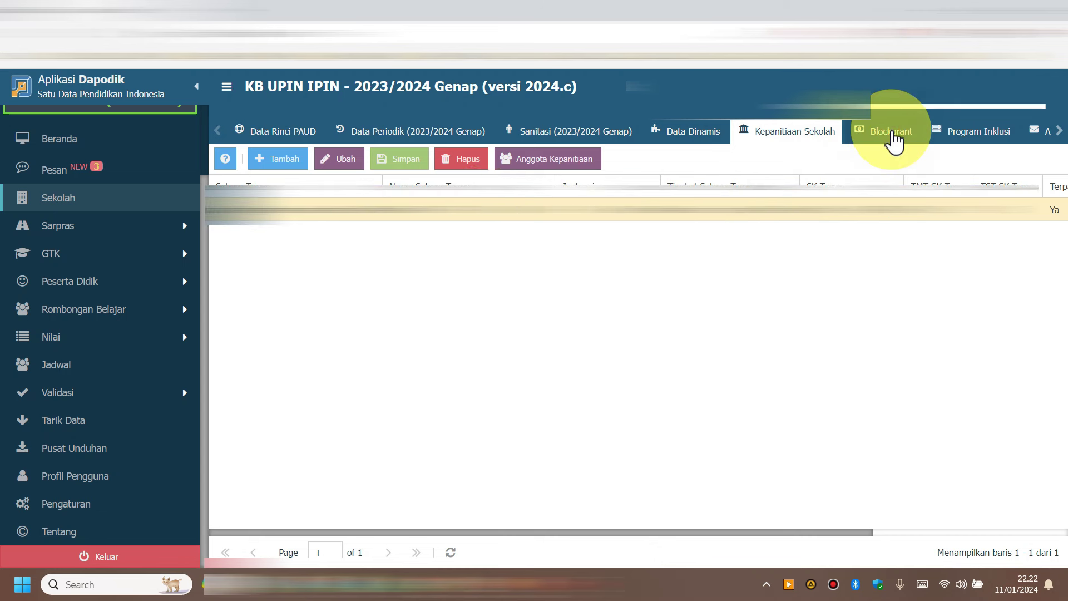
pyautogui.click(981, 133)
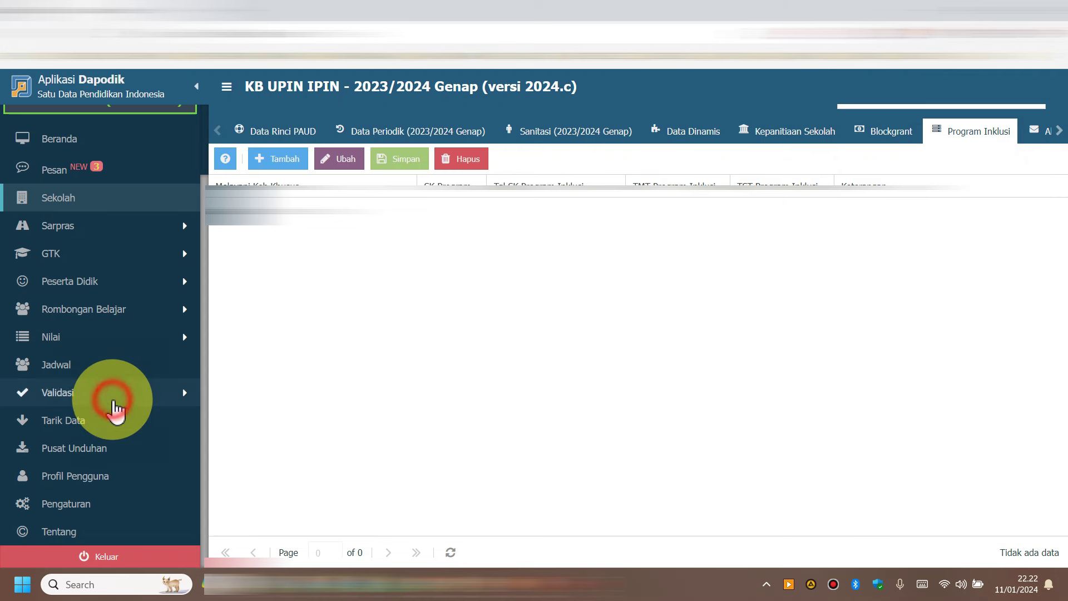
# Open Validasi Lokal and refresh the Sekolah validation results.
pyautogui.click(109, 396)
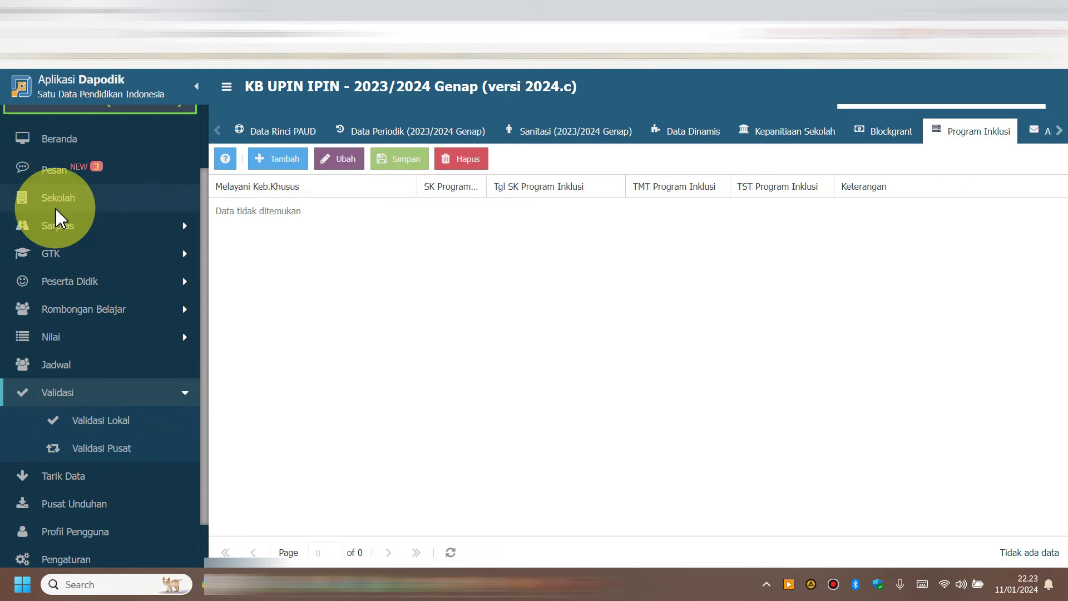
pyautogui.click(94, 420)
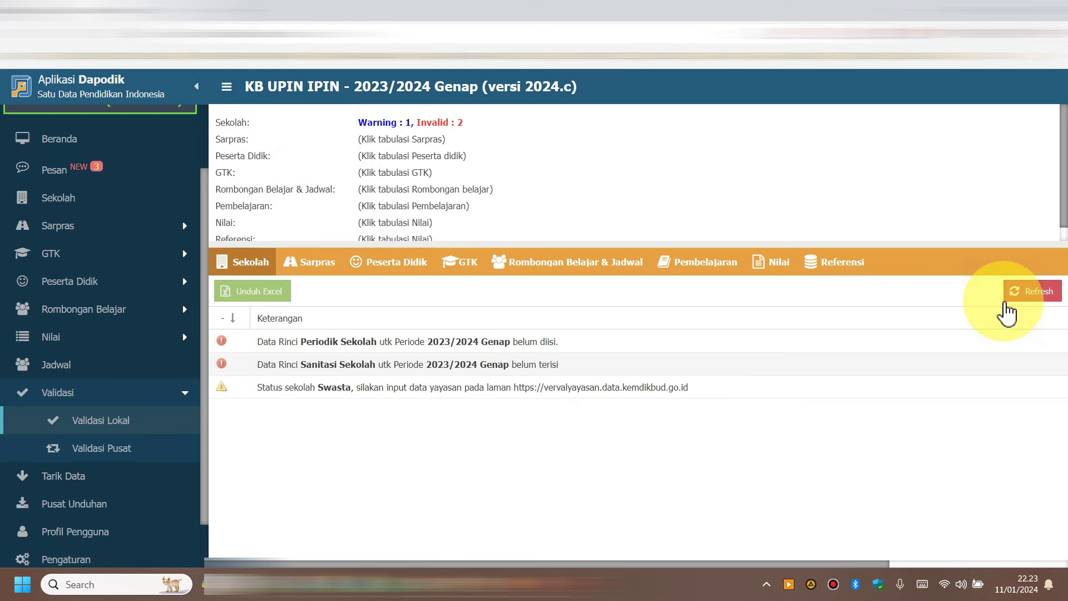
pyautogui.click(1025, 298)
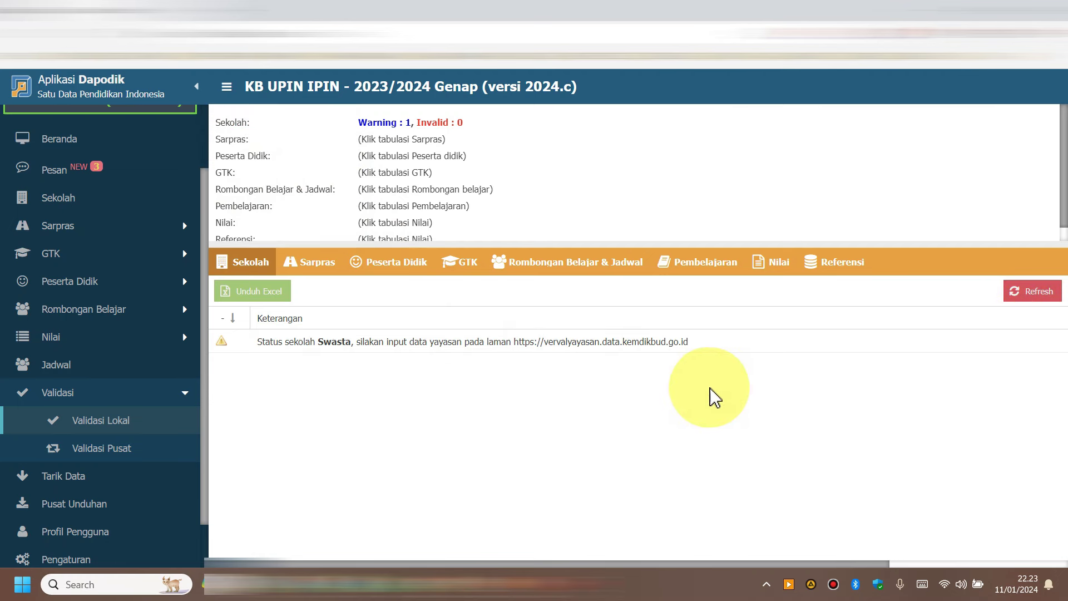